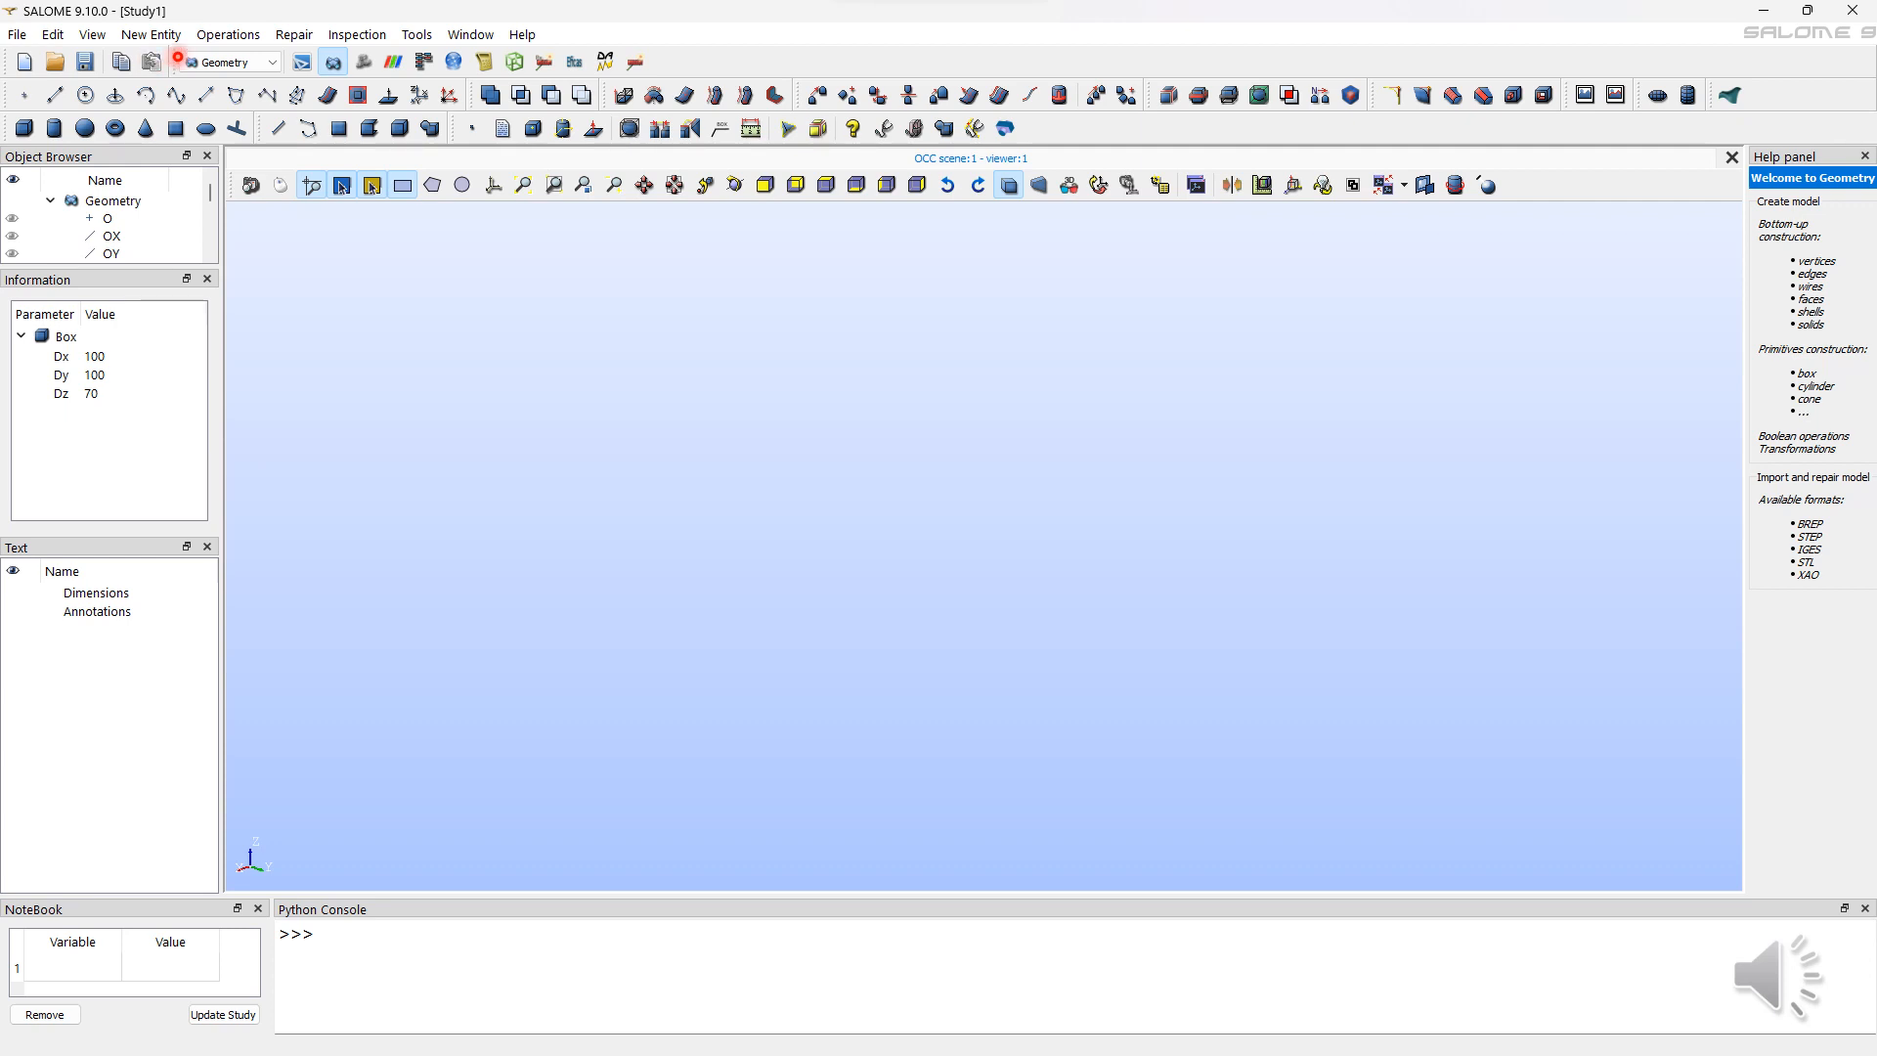
# Construct a box from diagonal points Vertex_1 and Vertex_2, and a 100 by 100 by 75 box at the origin.
pyautogui.click(174, 37)
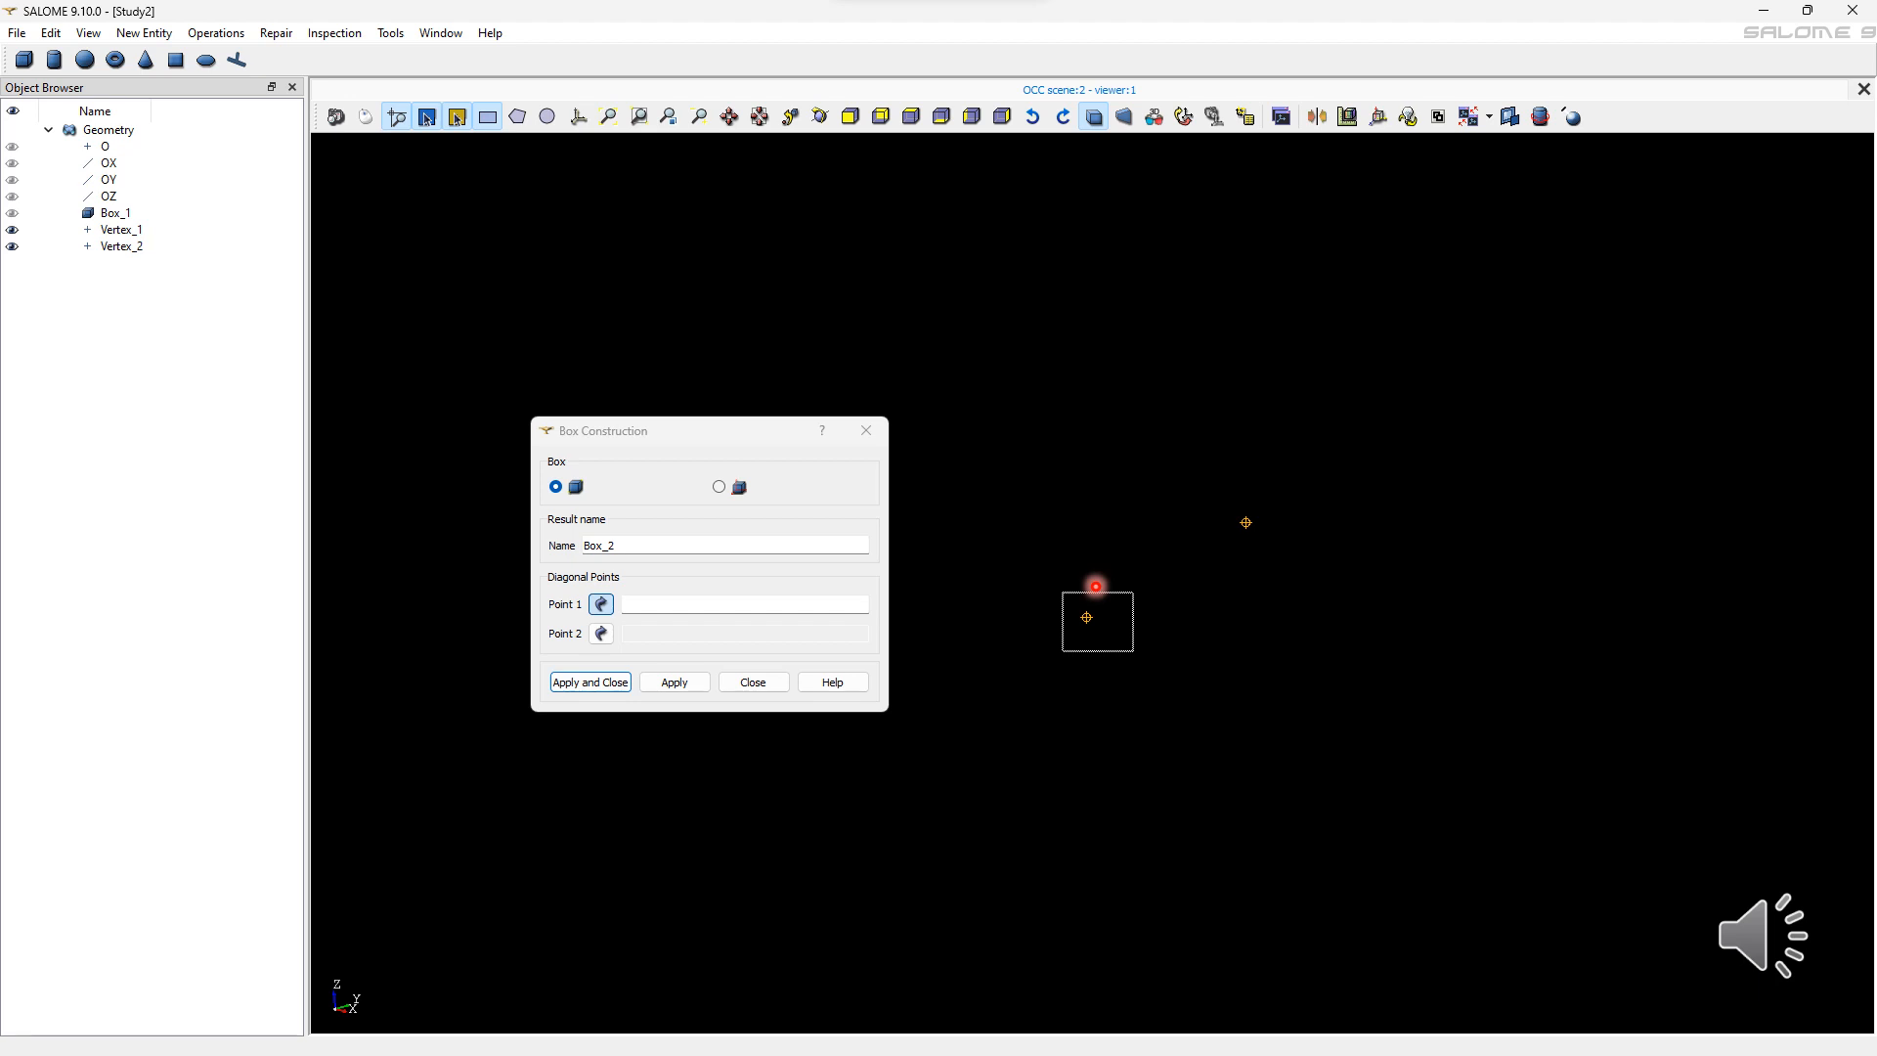
pyautogui.click(1096, 586)
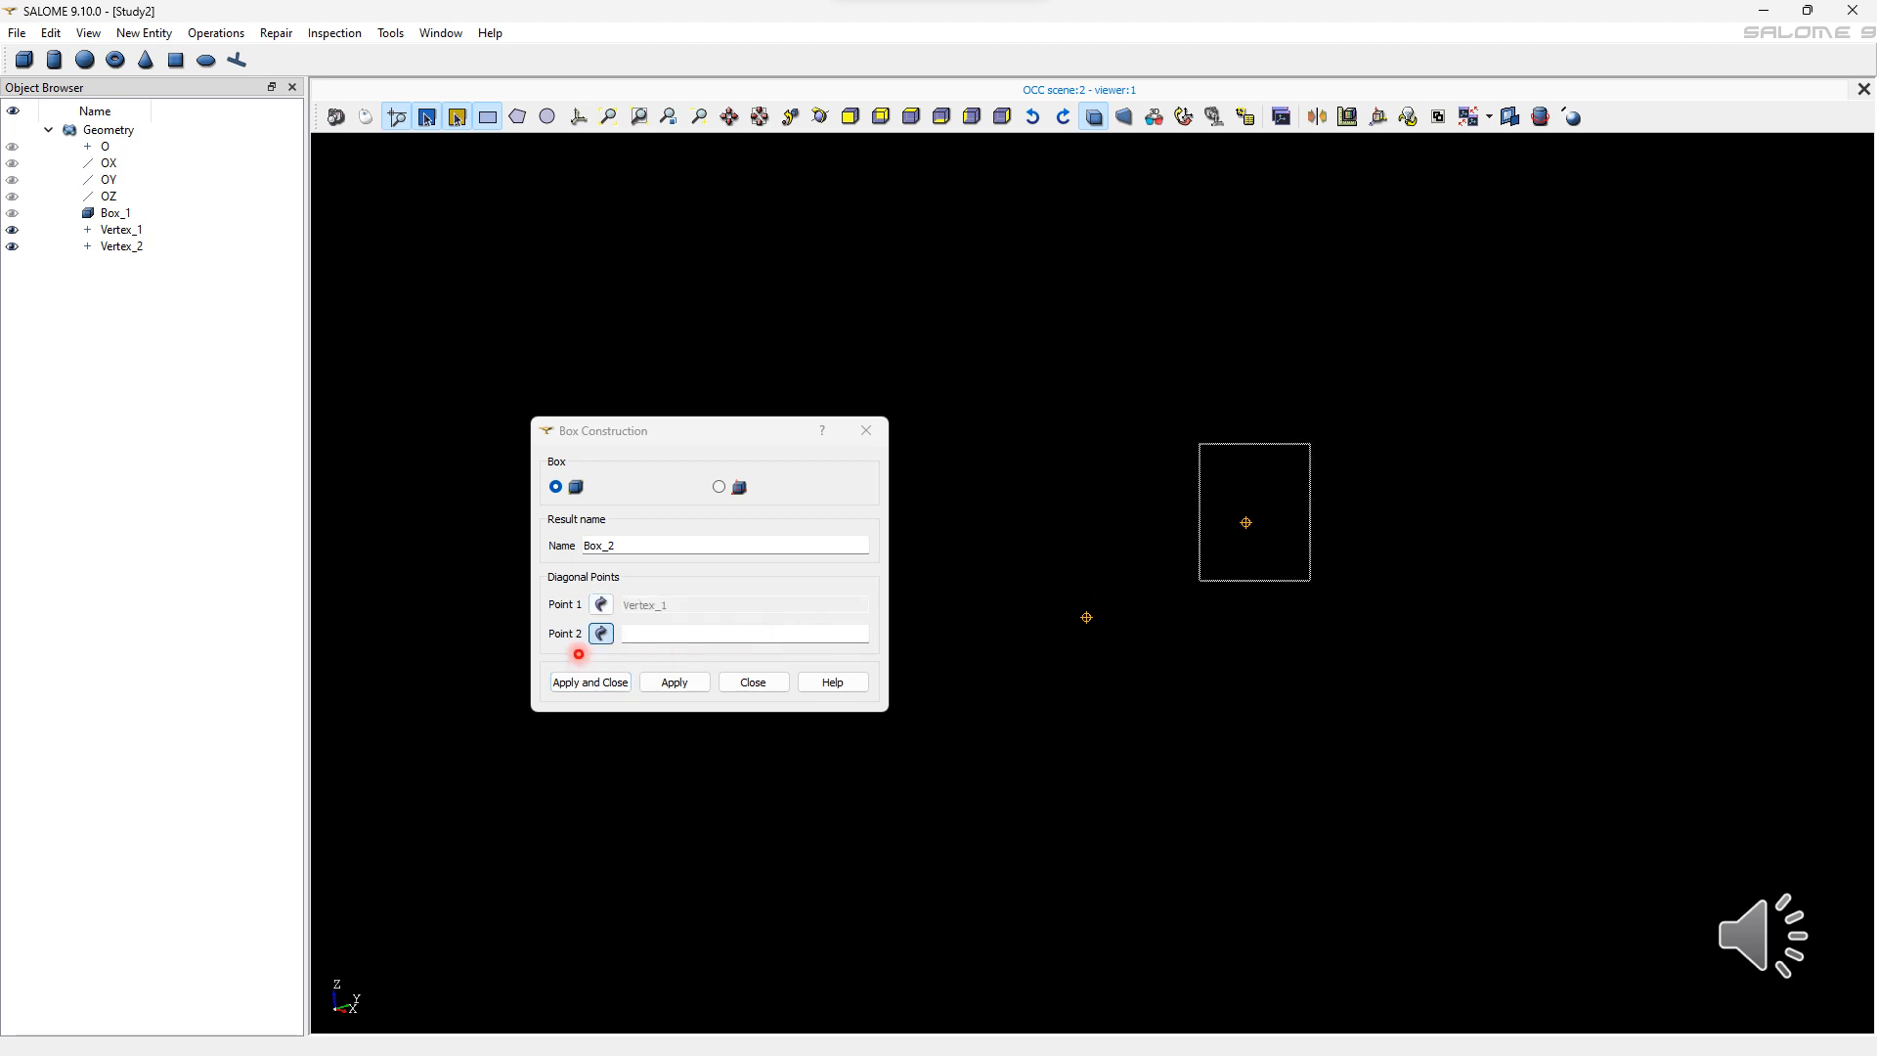
pyautogui.click(1224, 518)
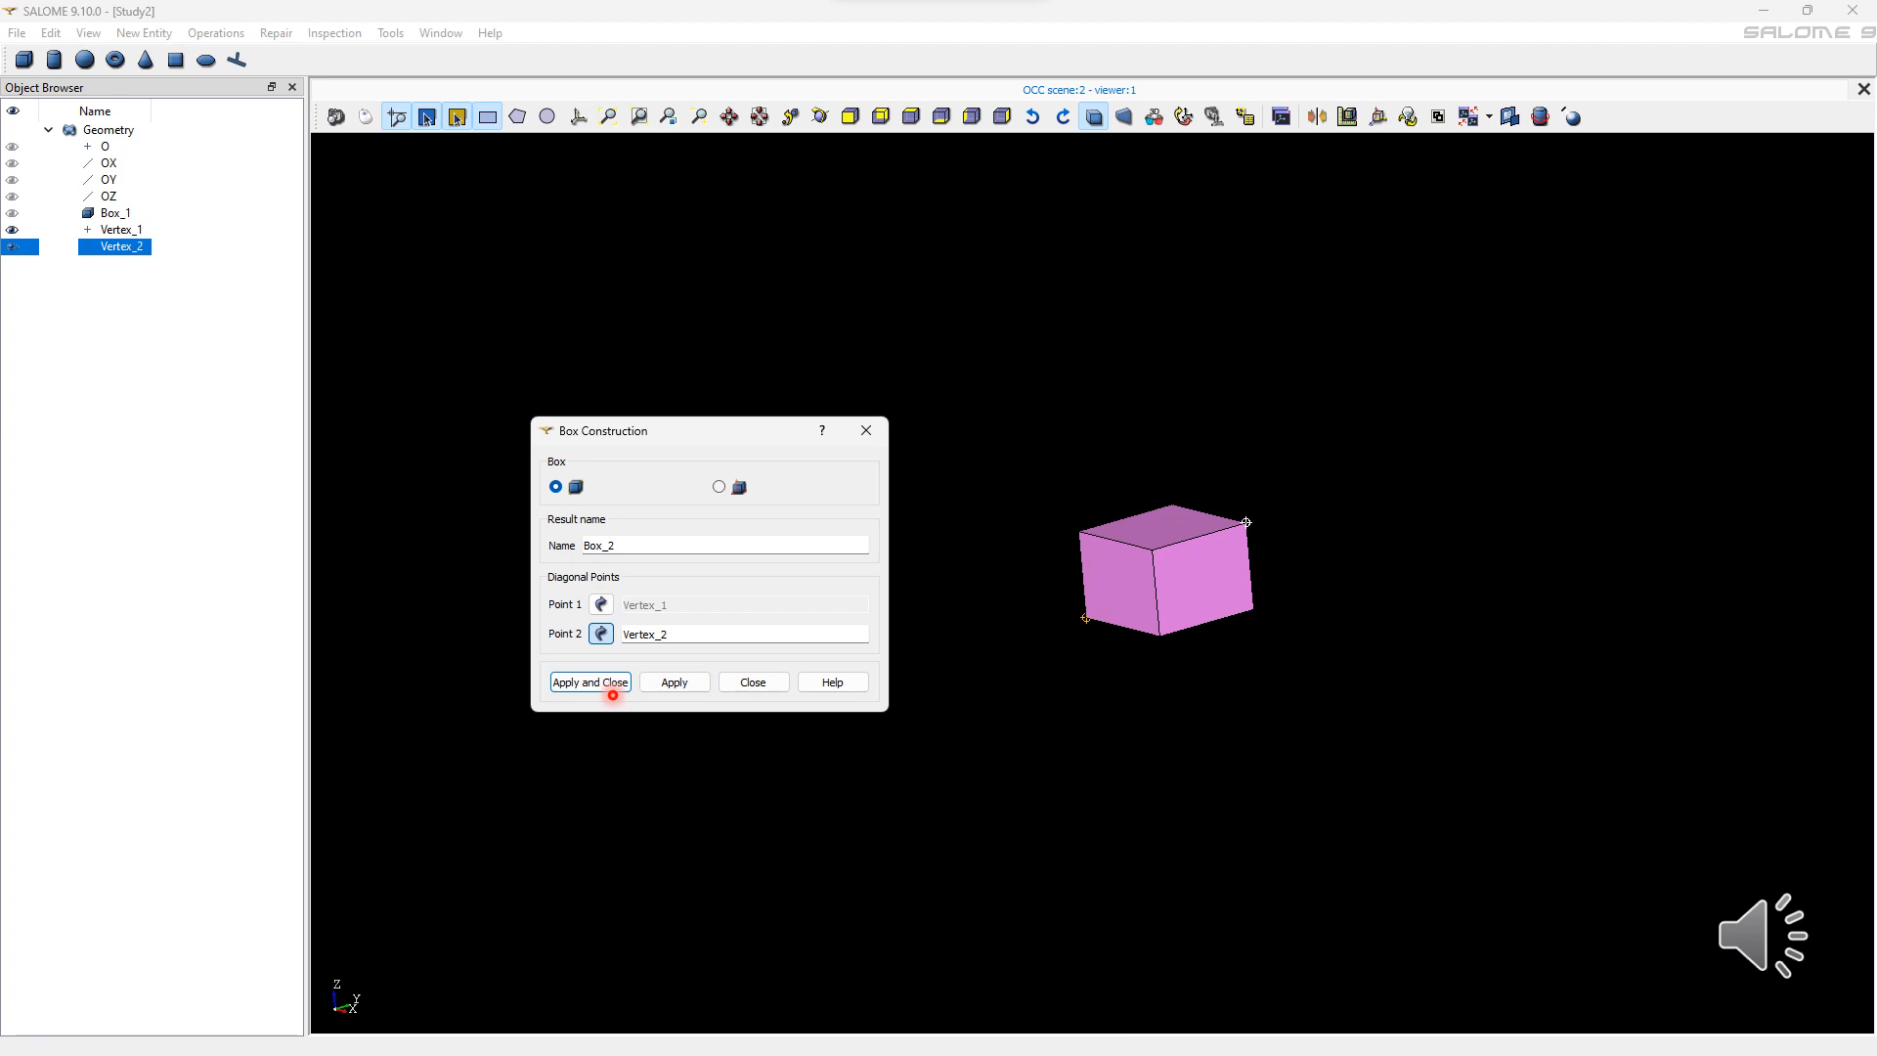
pyautogui.click(613, 685)
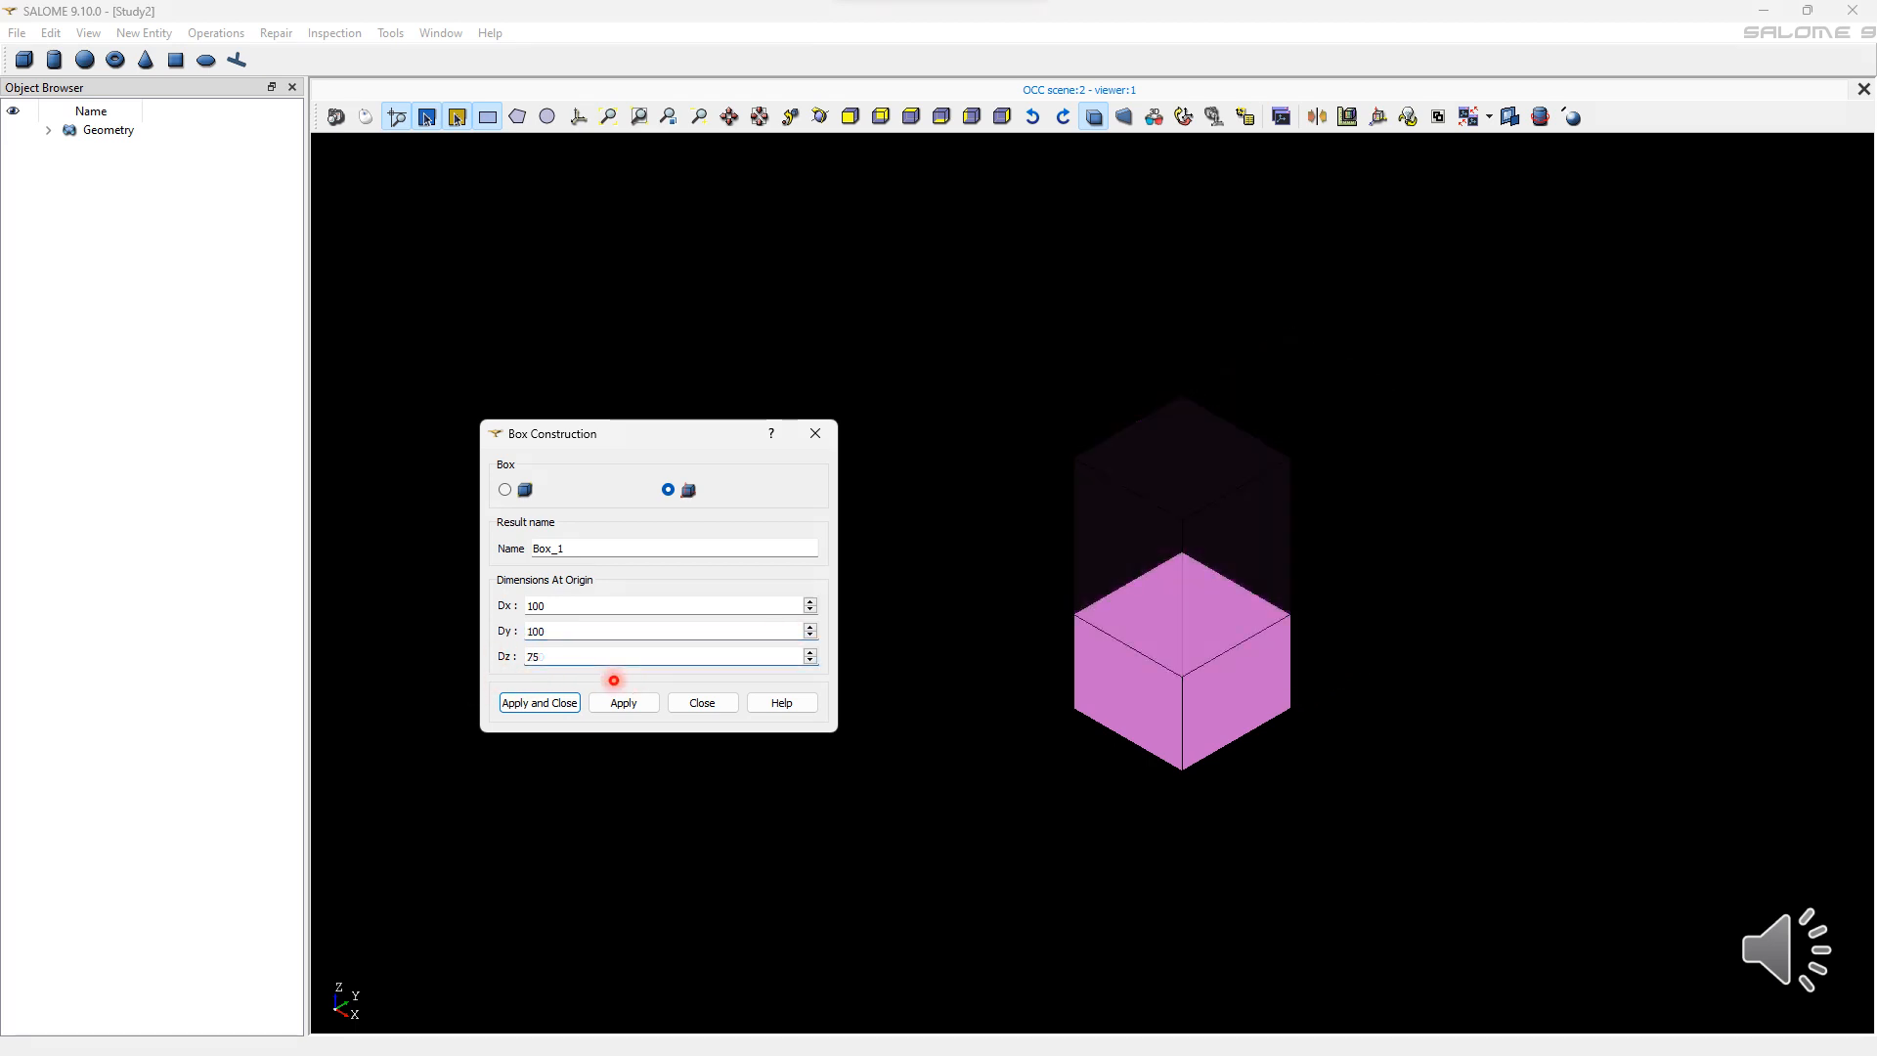
pyautogui.click(540, 703)
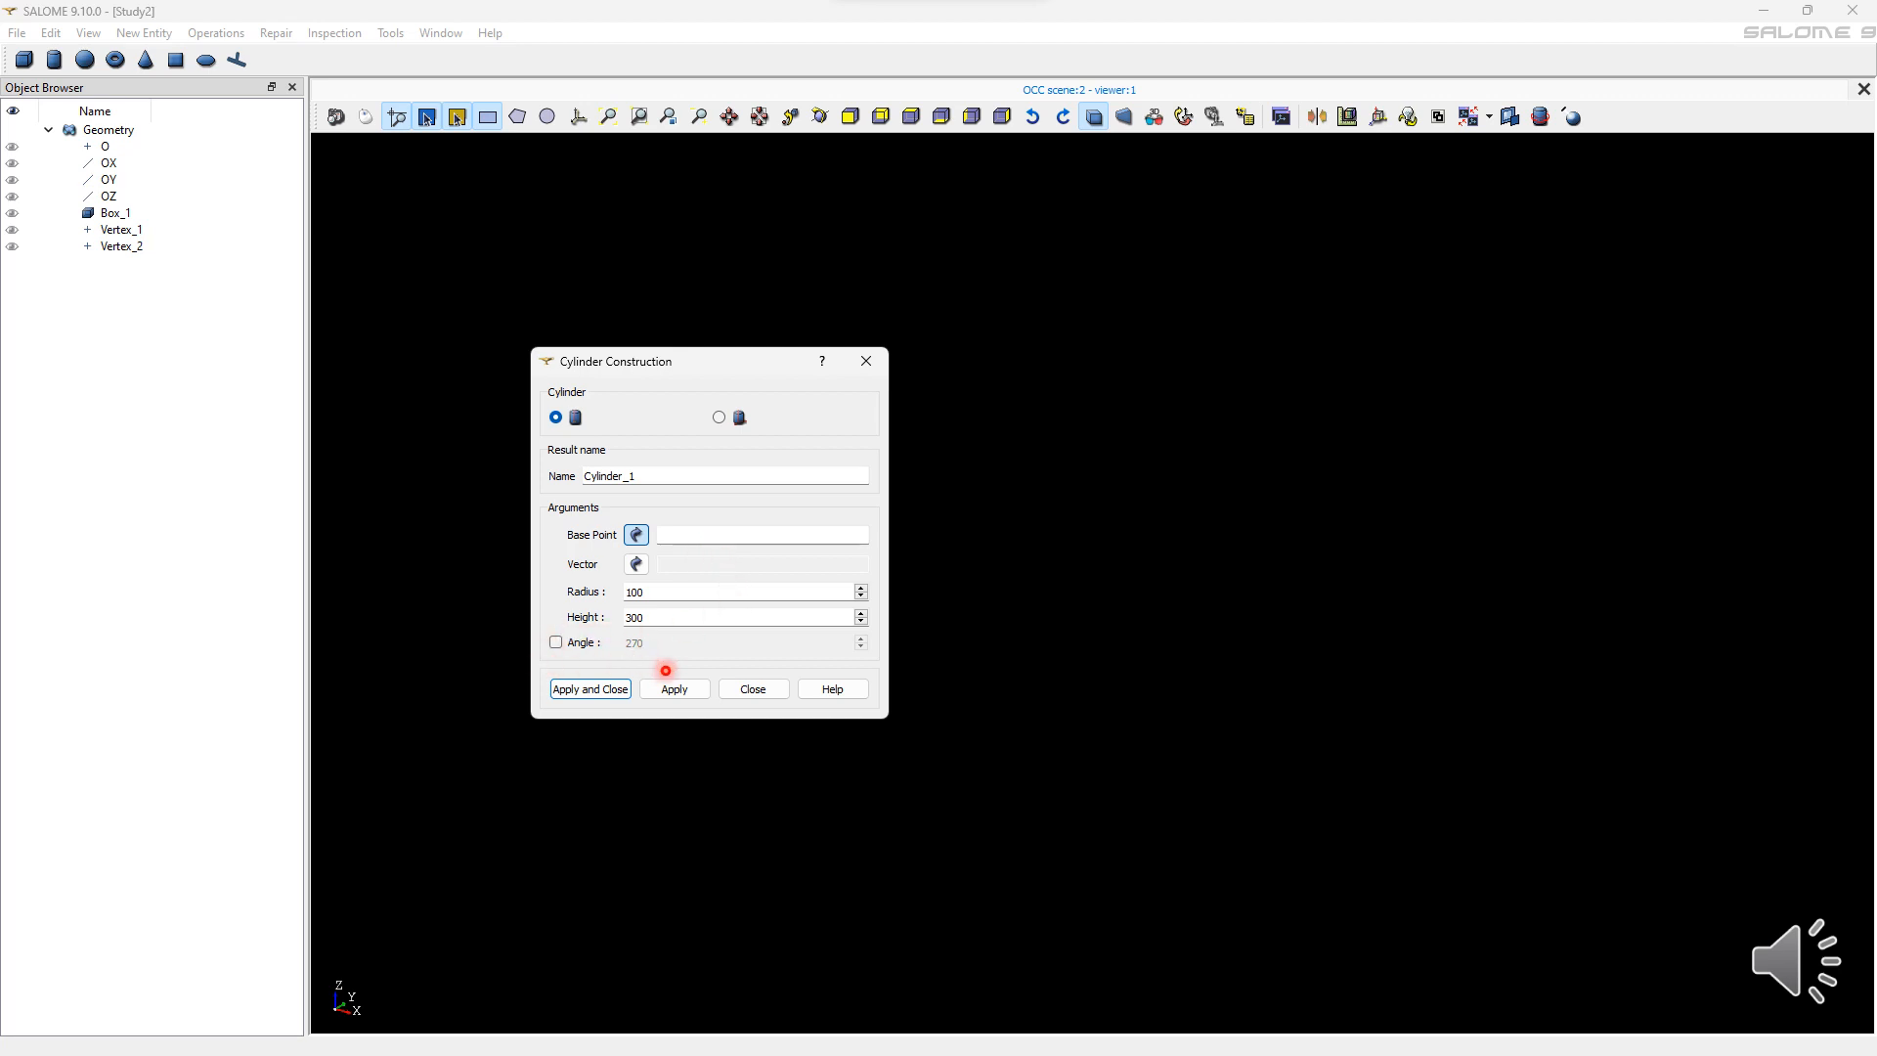
# Construct a cylinder at Vertex_2 along OZ and a 270-degree cylinder at the origin, each with radius 100 and height 300.
pyautogui.click(121, 246)
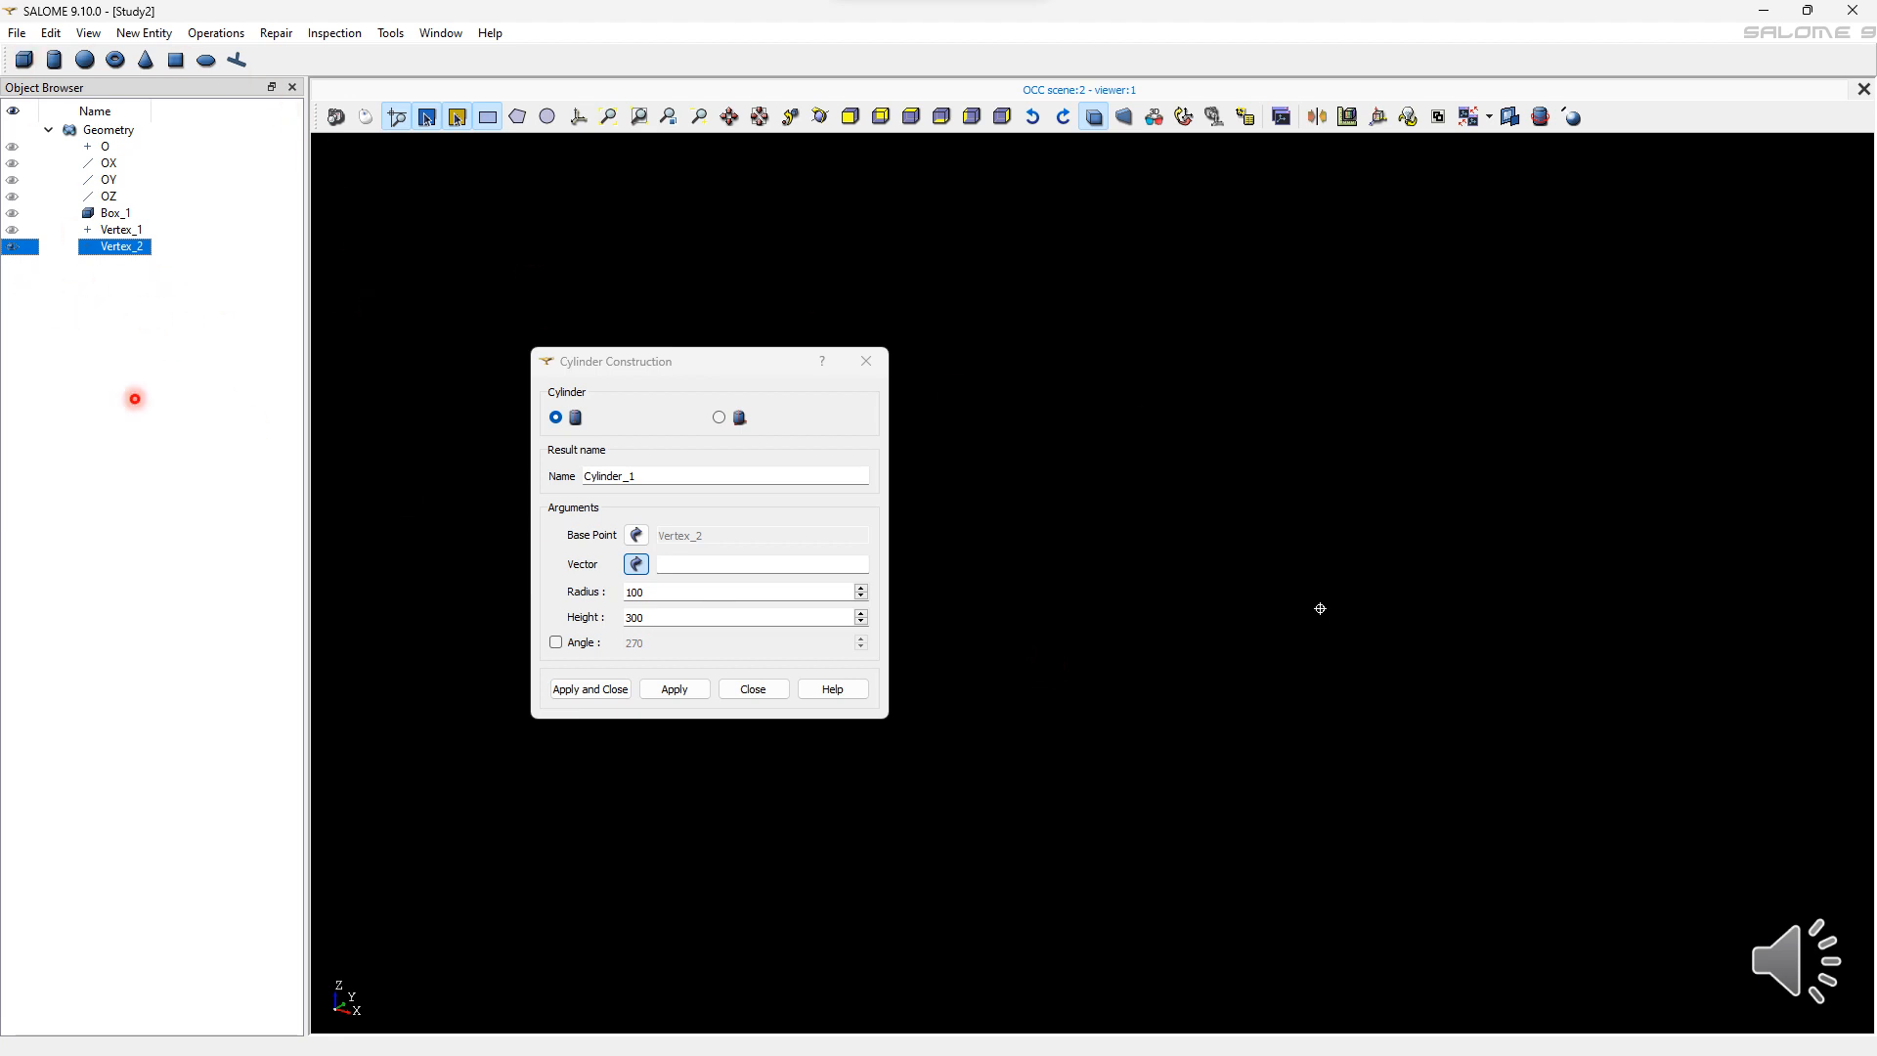
pyautogui.click(172, 153)
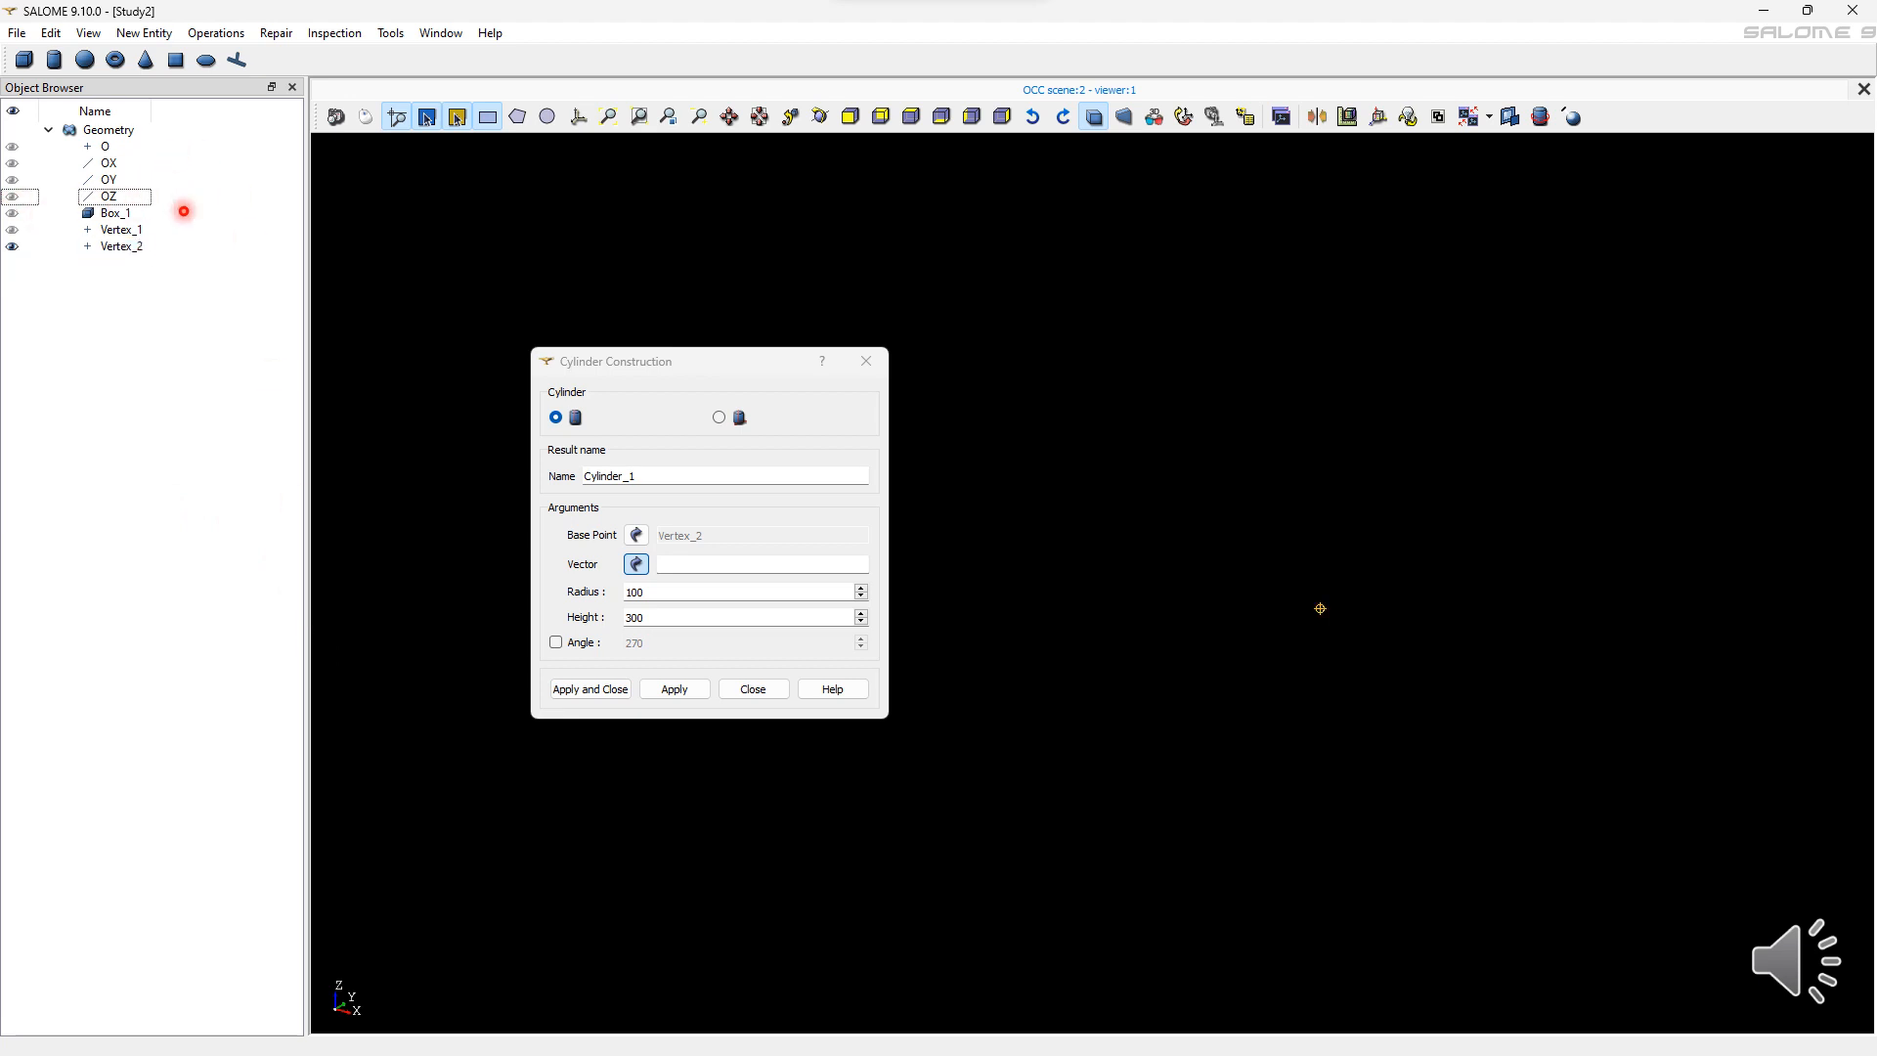
pyautogui.click(184, 205)
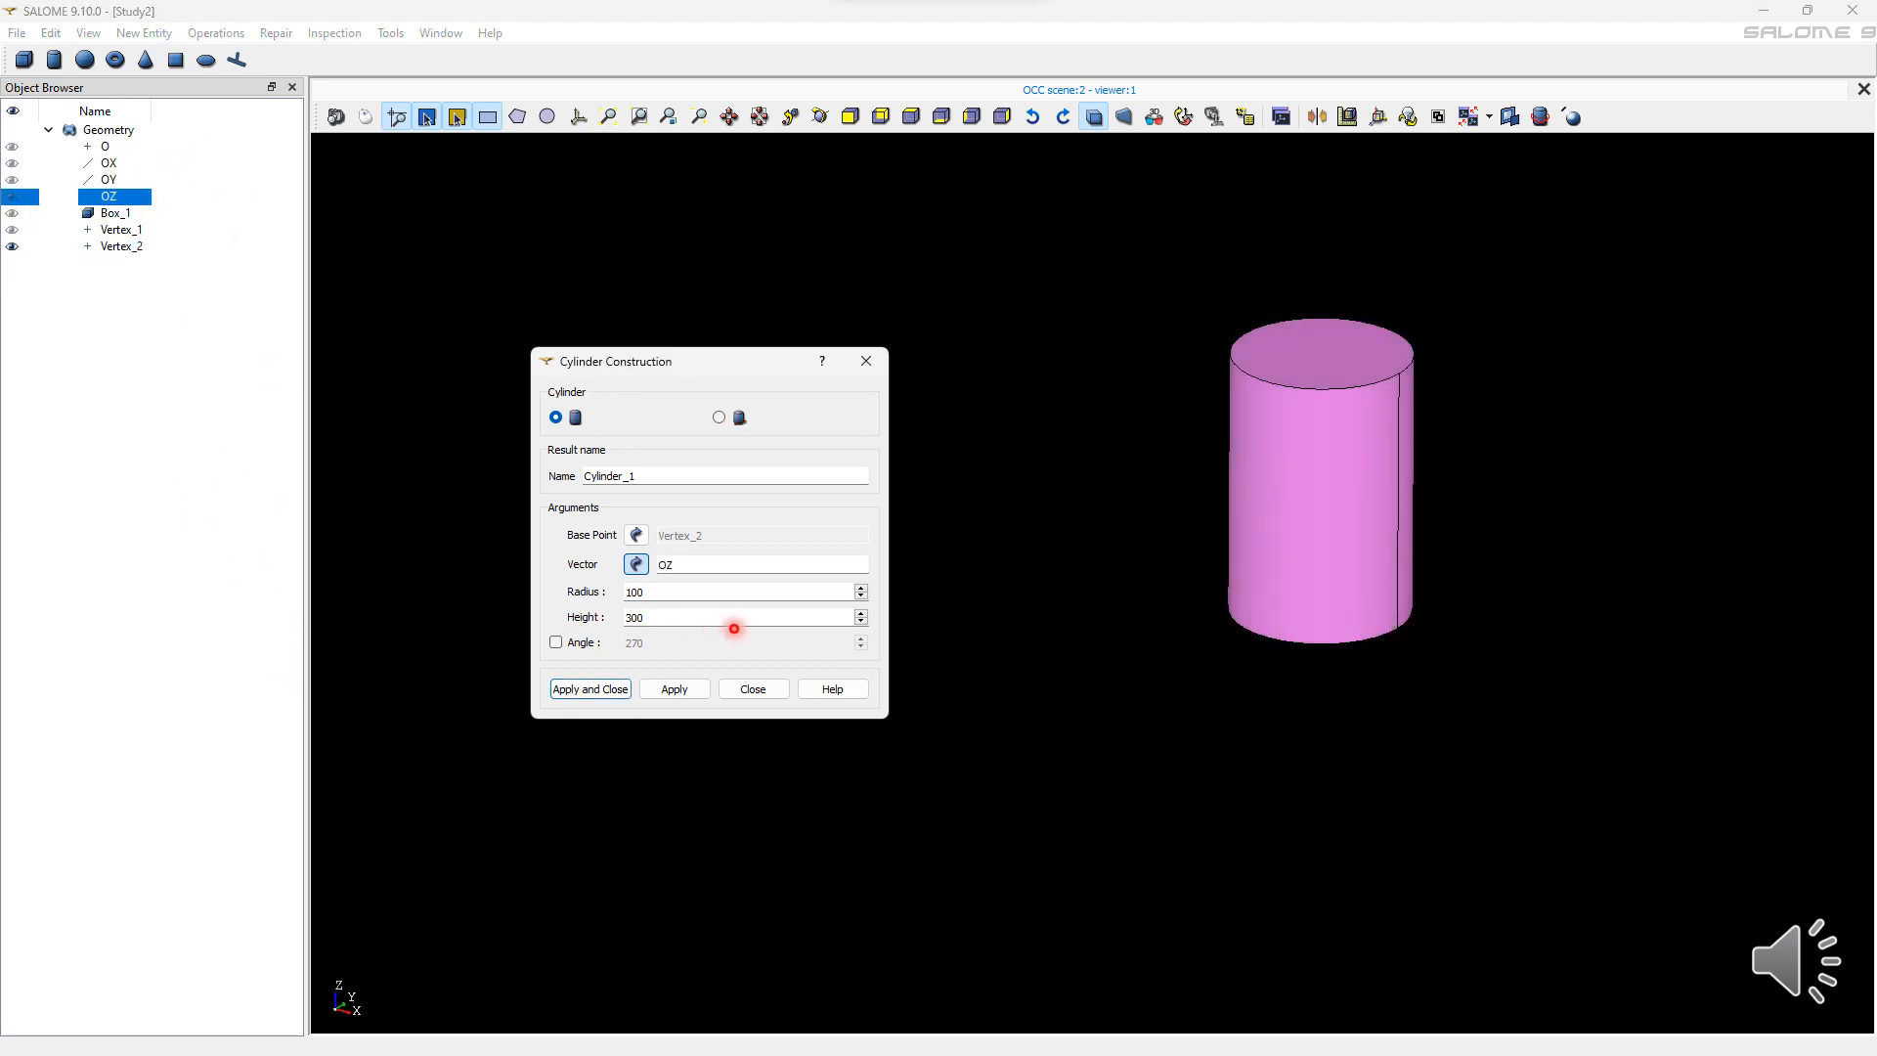
pyautogui.click(674, 689)
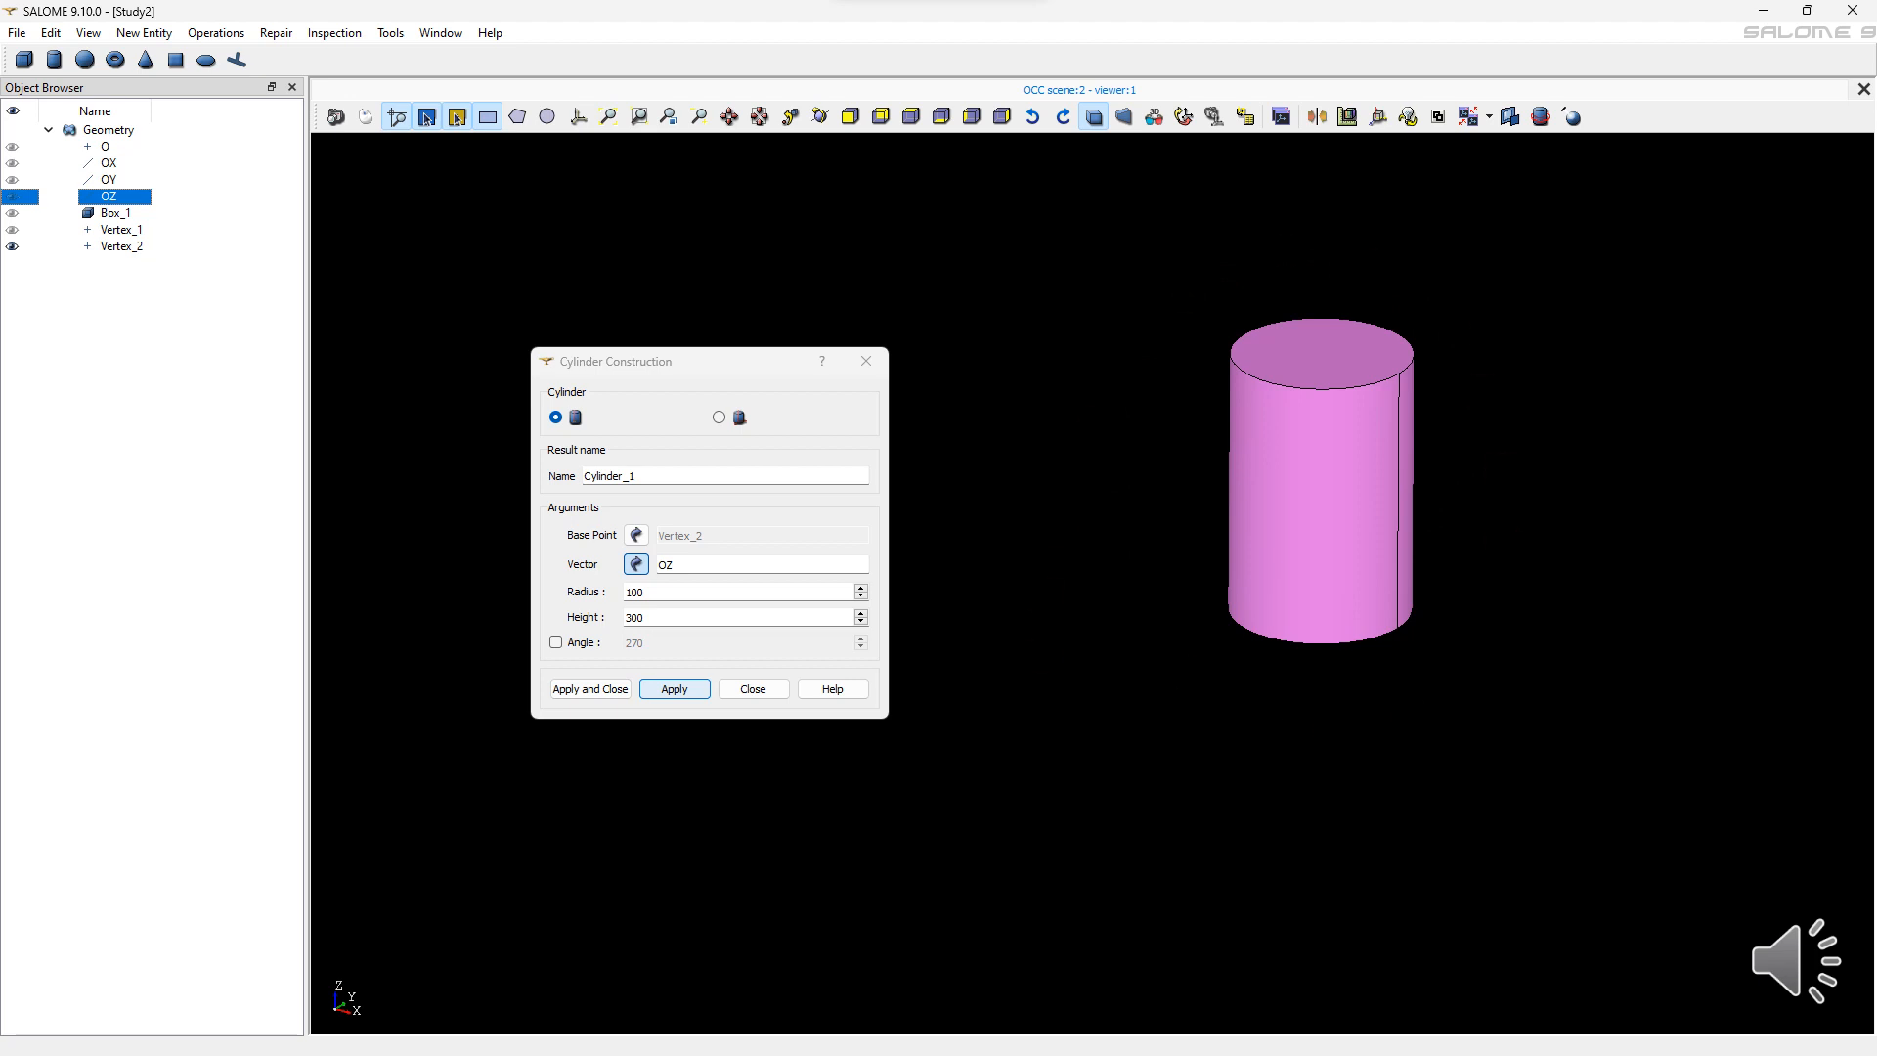
pyautogui.click(674, 689)
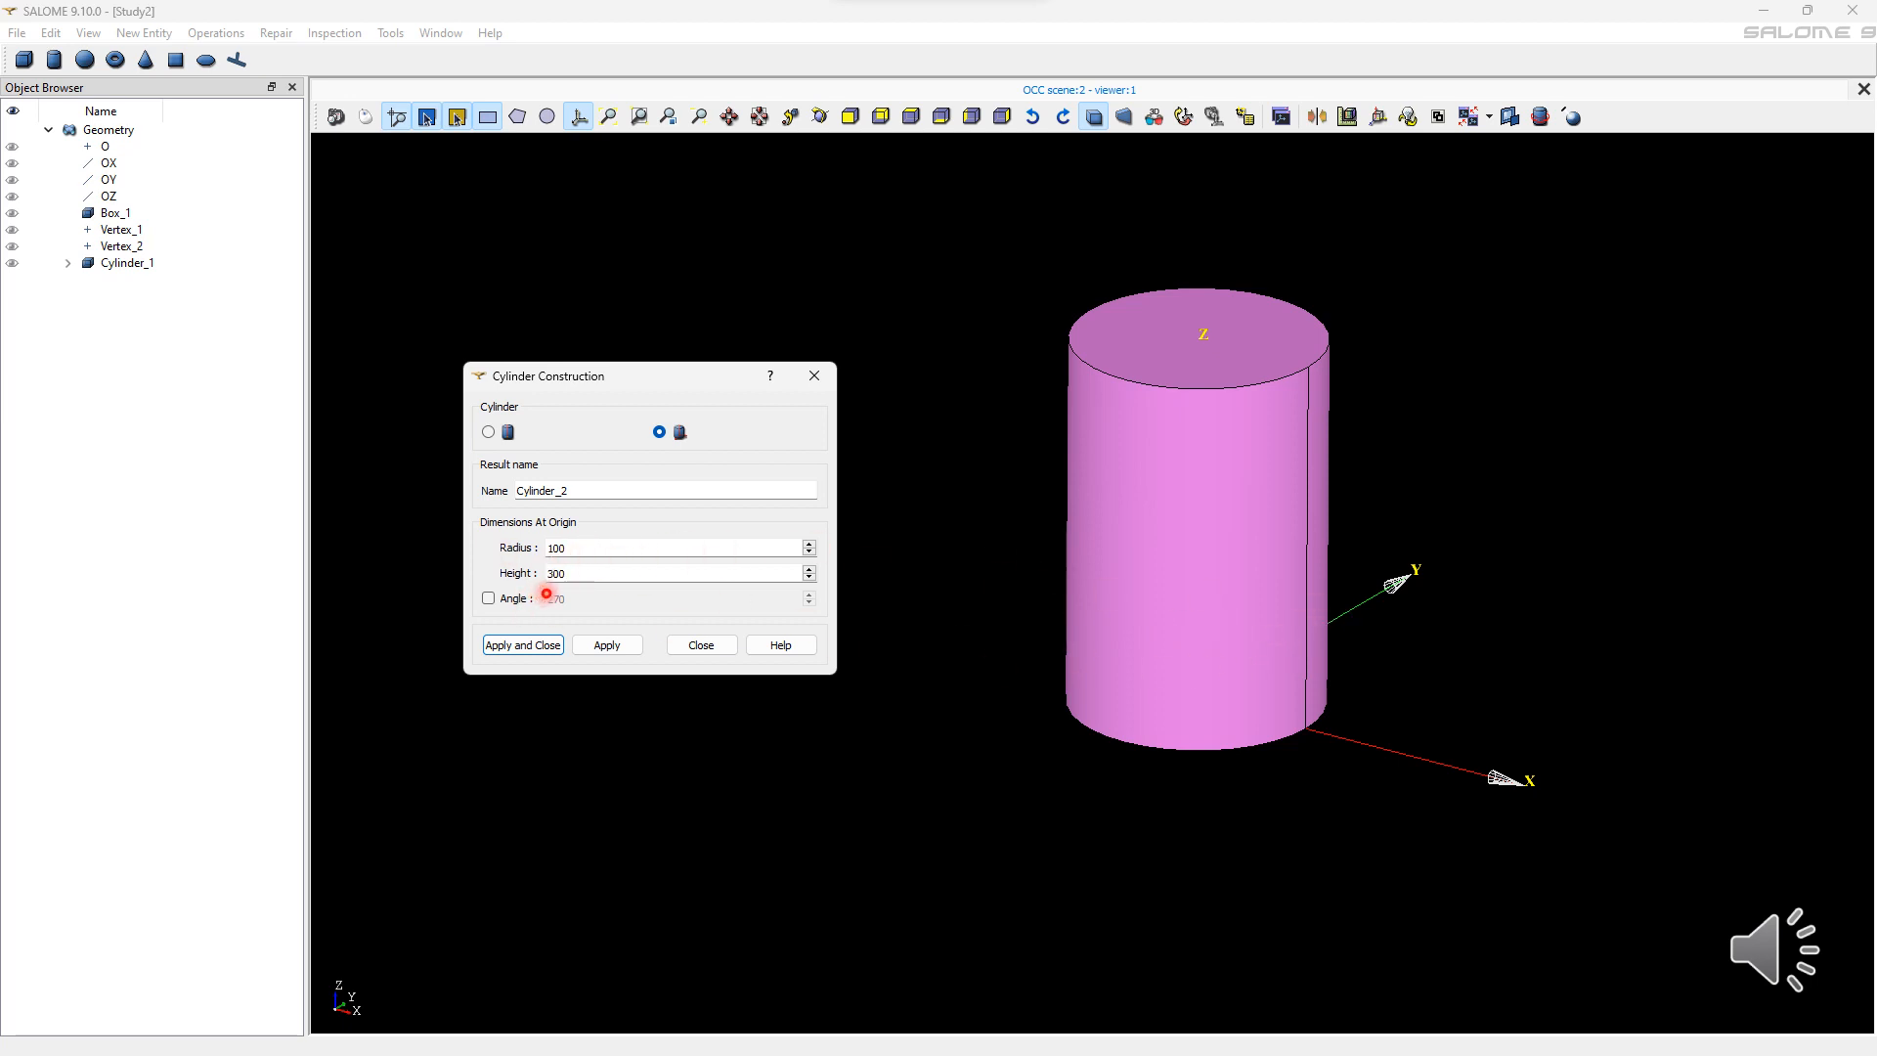
pyautogui.click(510, 599)
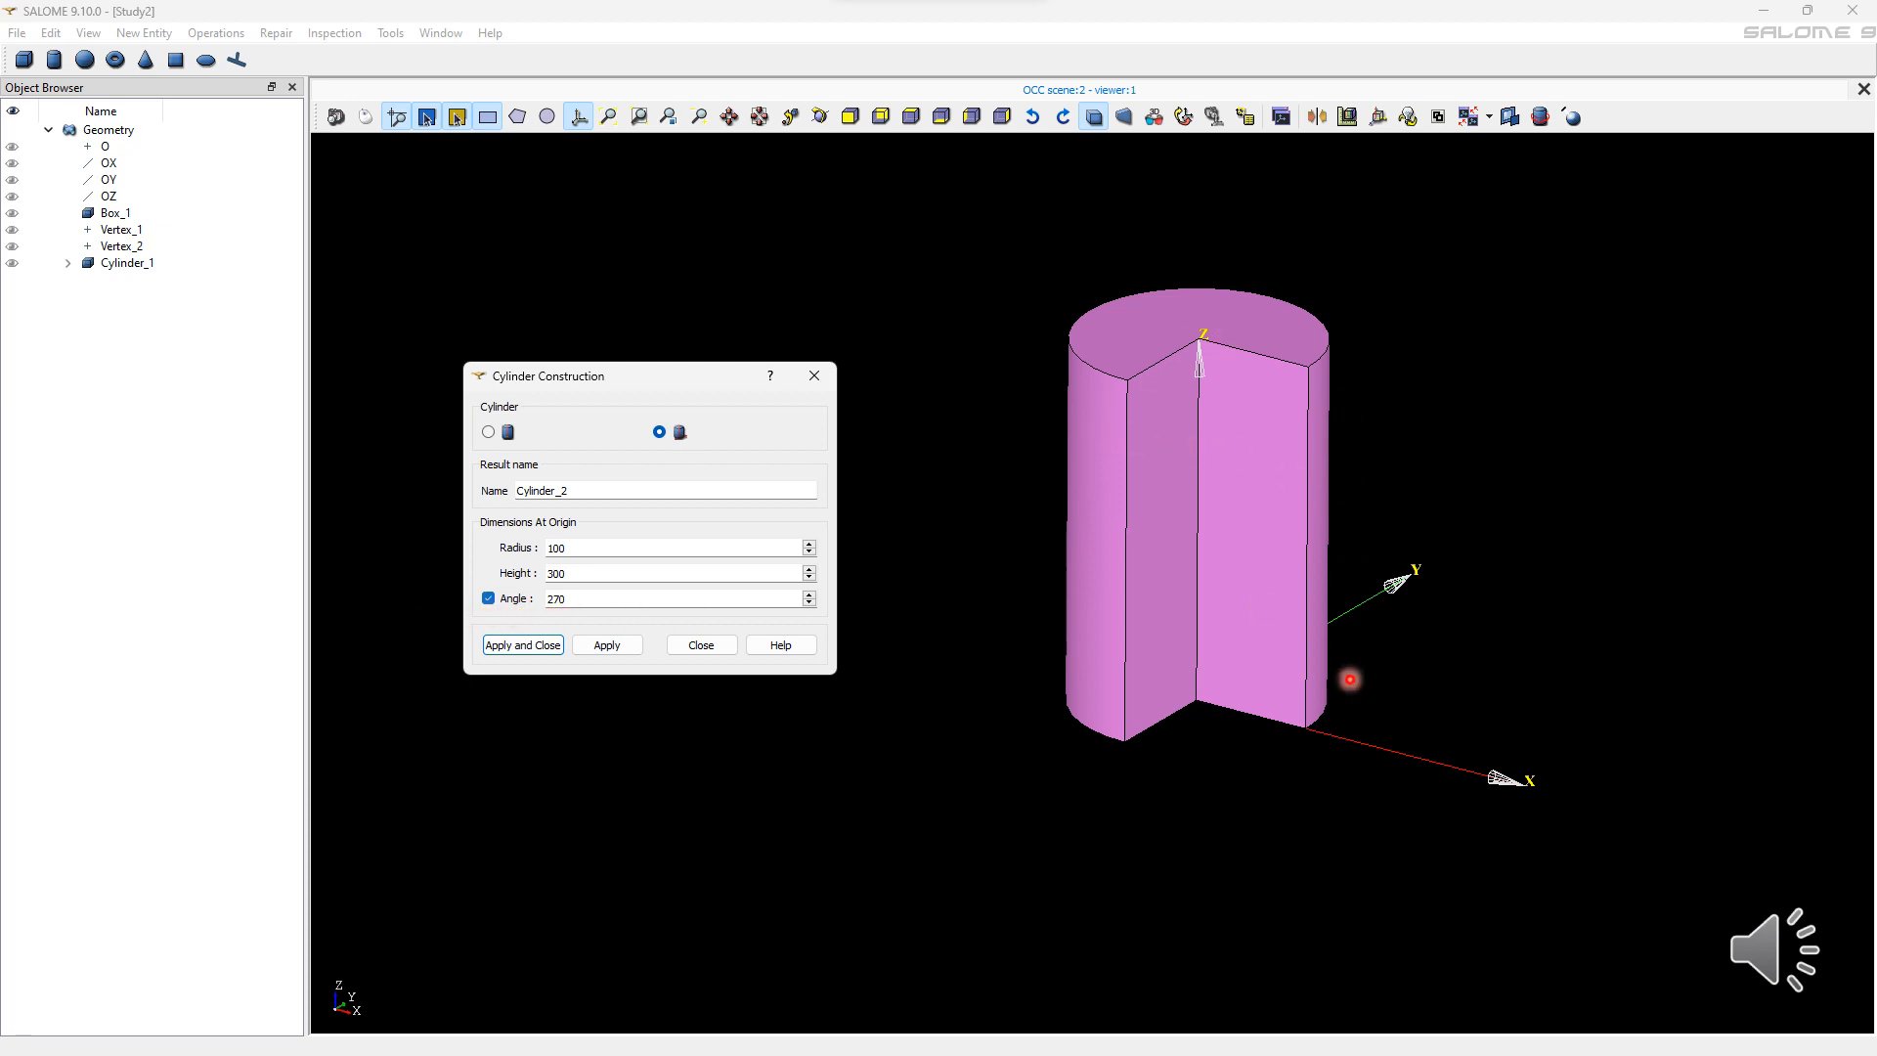
pyautogui.click(527, 646)
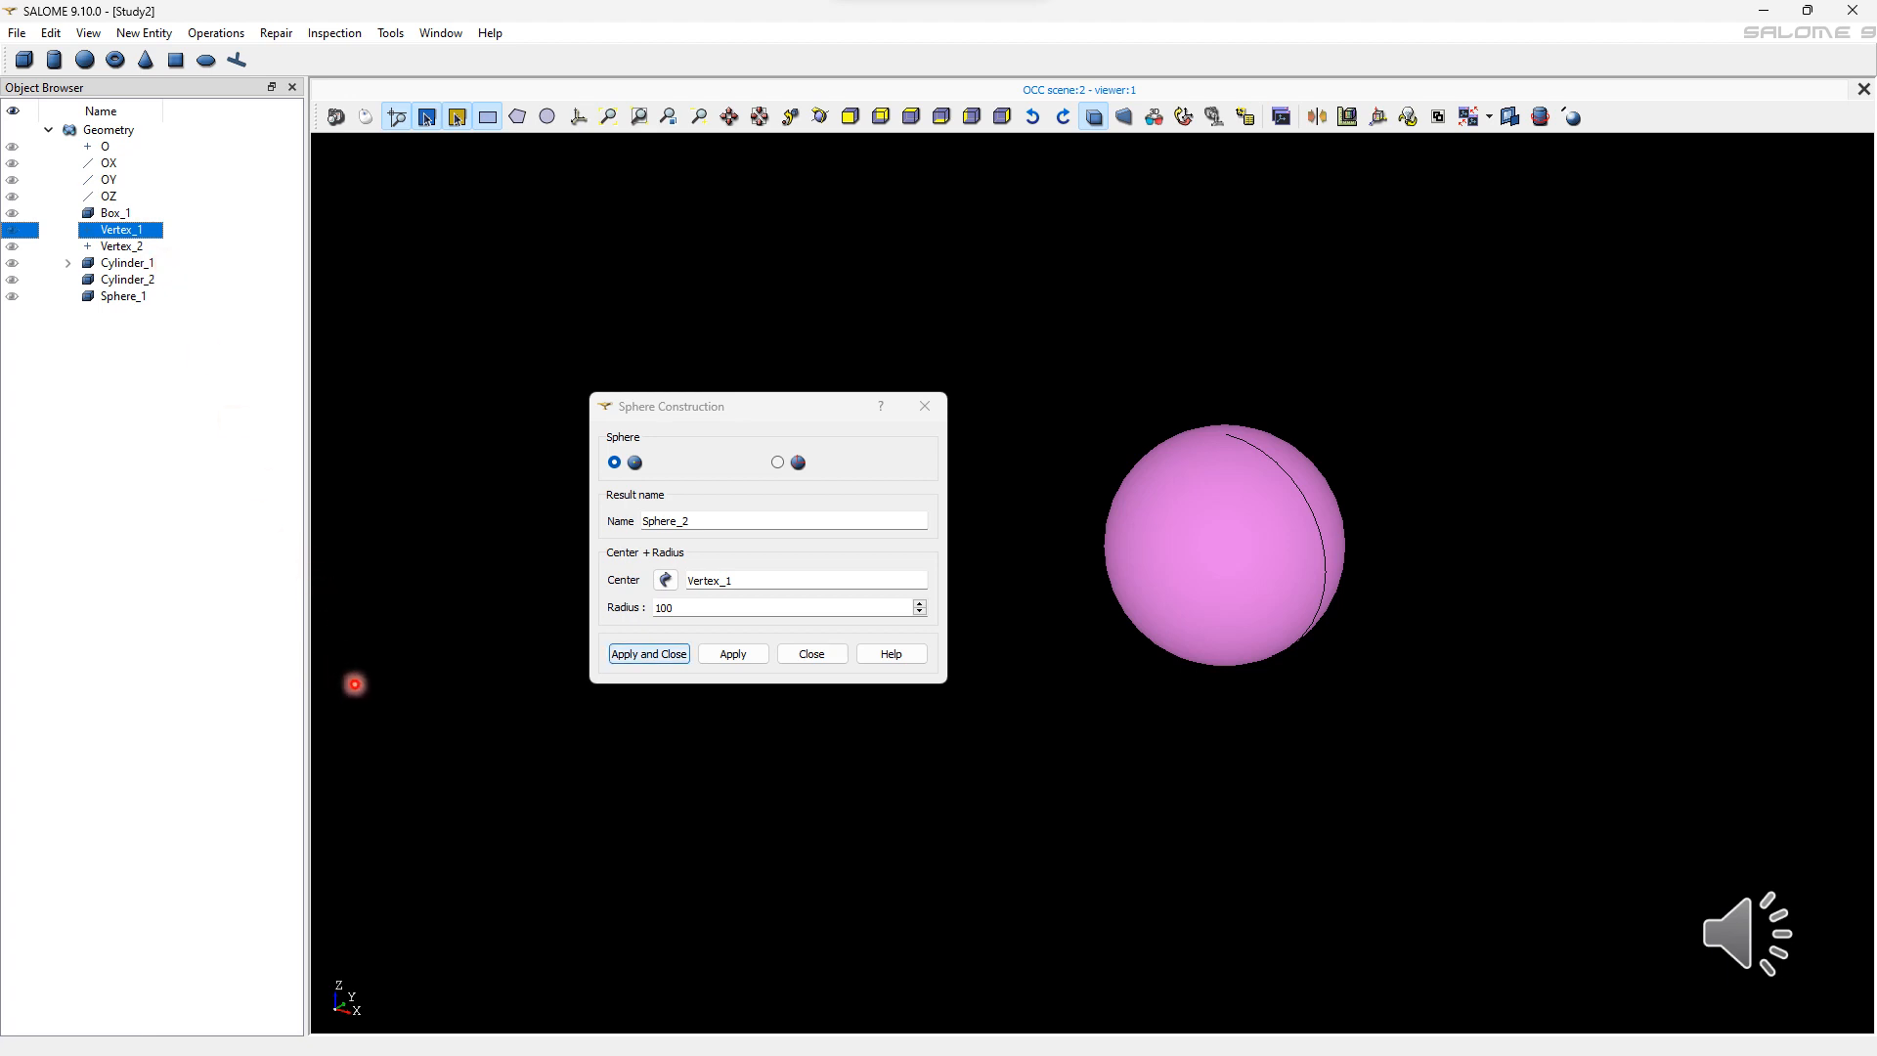
# Construct a sphere of radius 100 centred on Vertex_1 and a sphere of radius 80 at the origin.
pyautogui.press('Return')
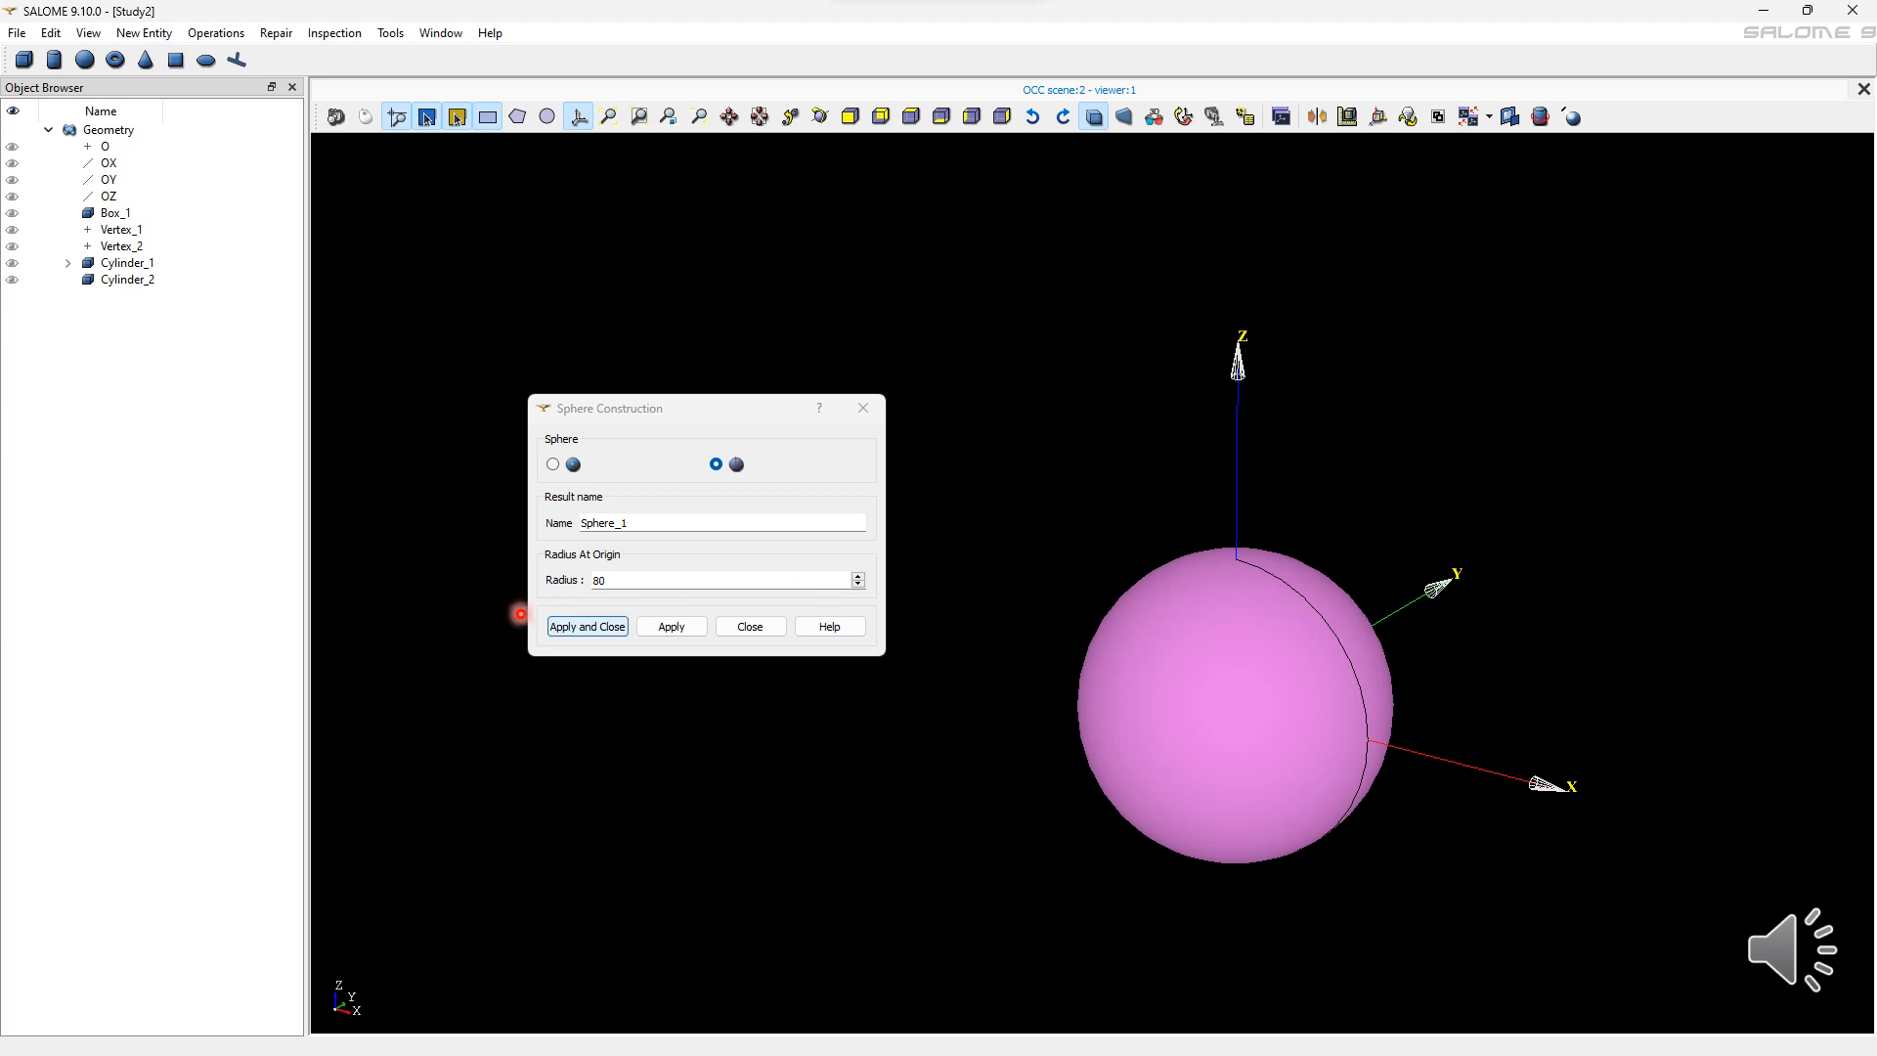
pyautogui.click(618, 624)
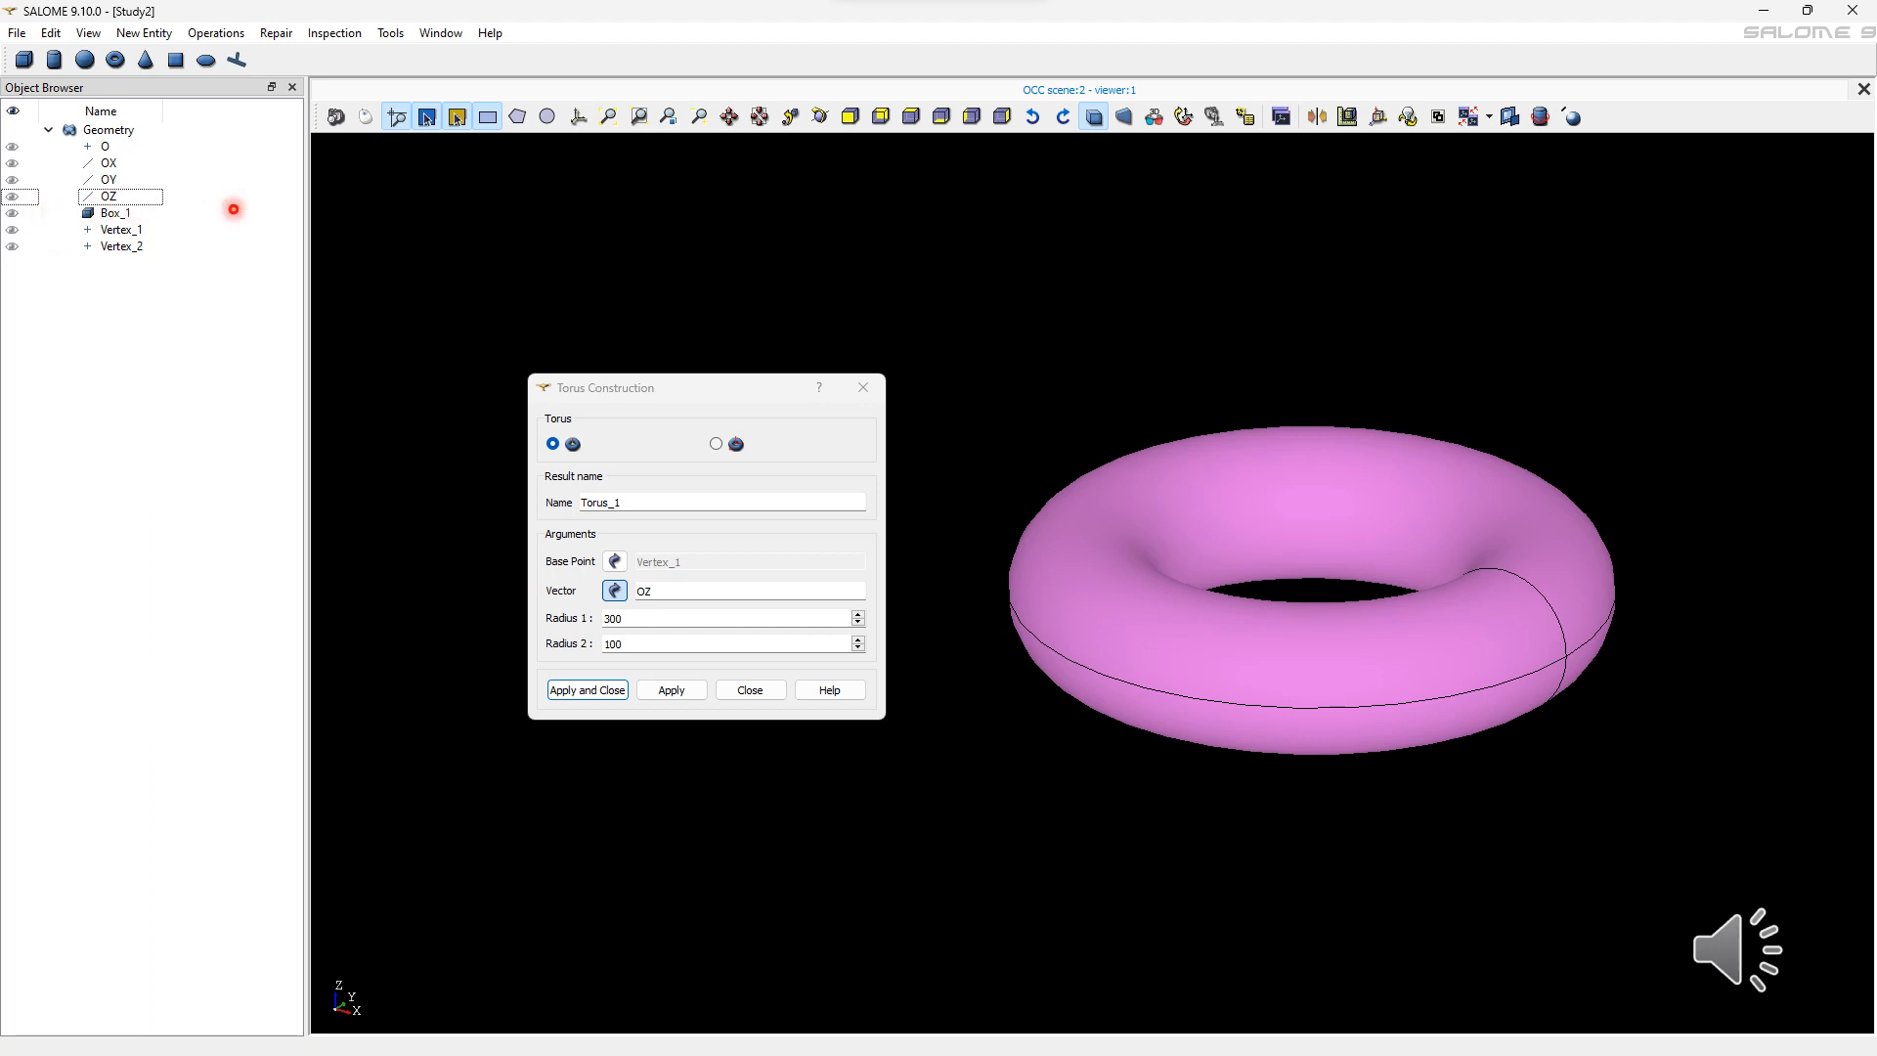
# Construct a torus at Vertex_1 along OZ with radii 300 and 100, and one at the origin with radii 300 and 25.
pyautogui.click(671, 690)
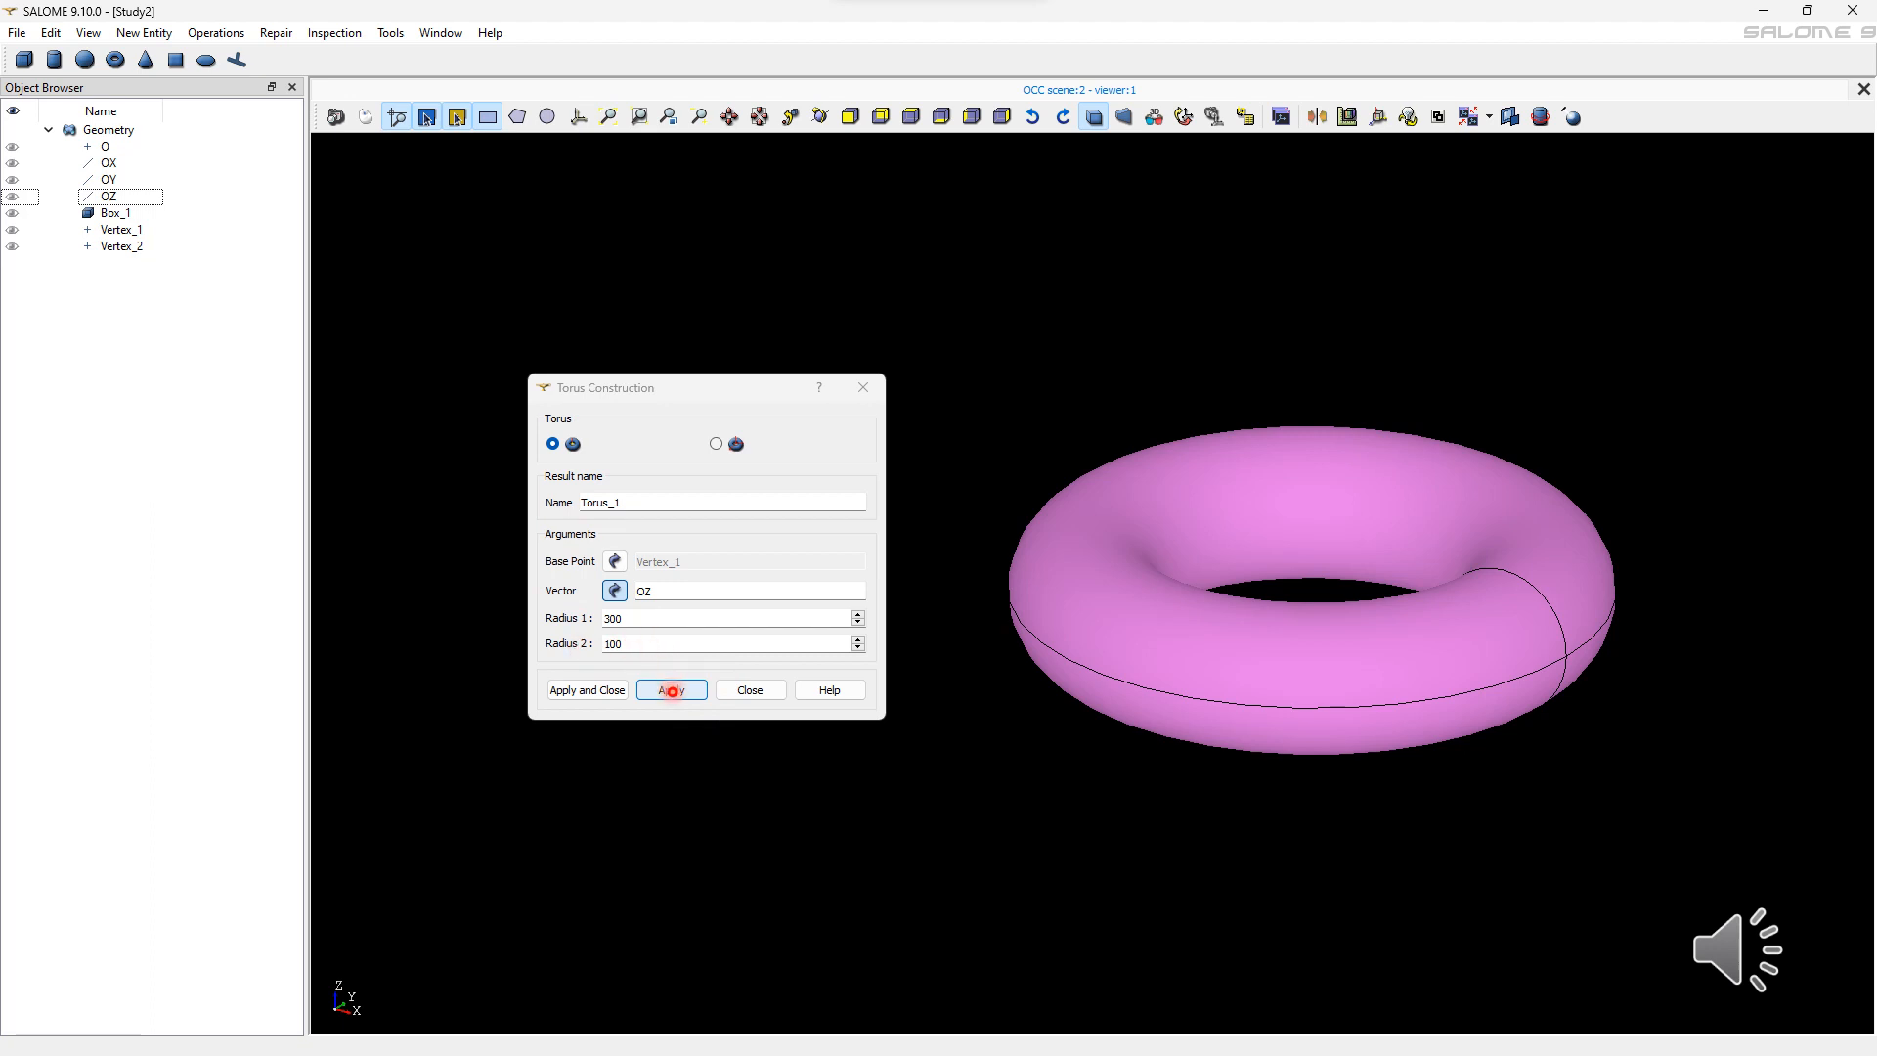
pyautogui.click(671, 691)
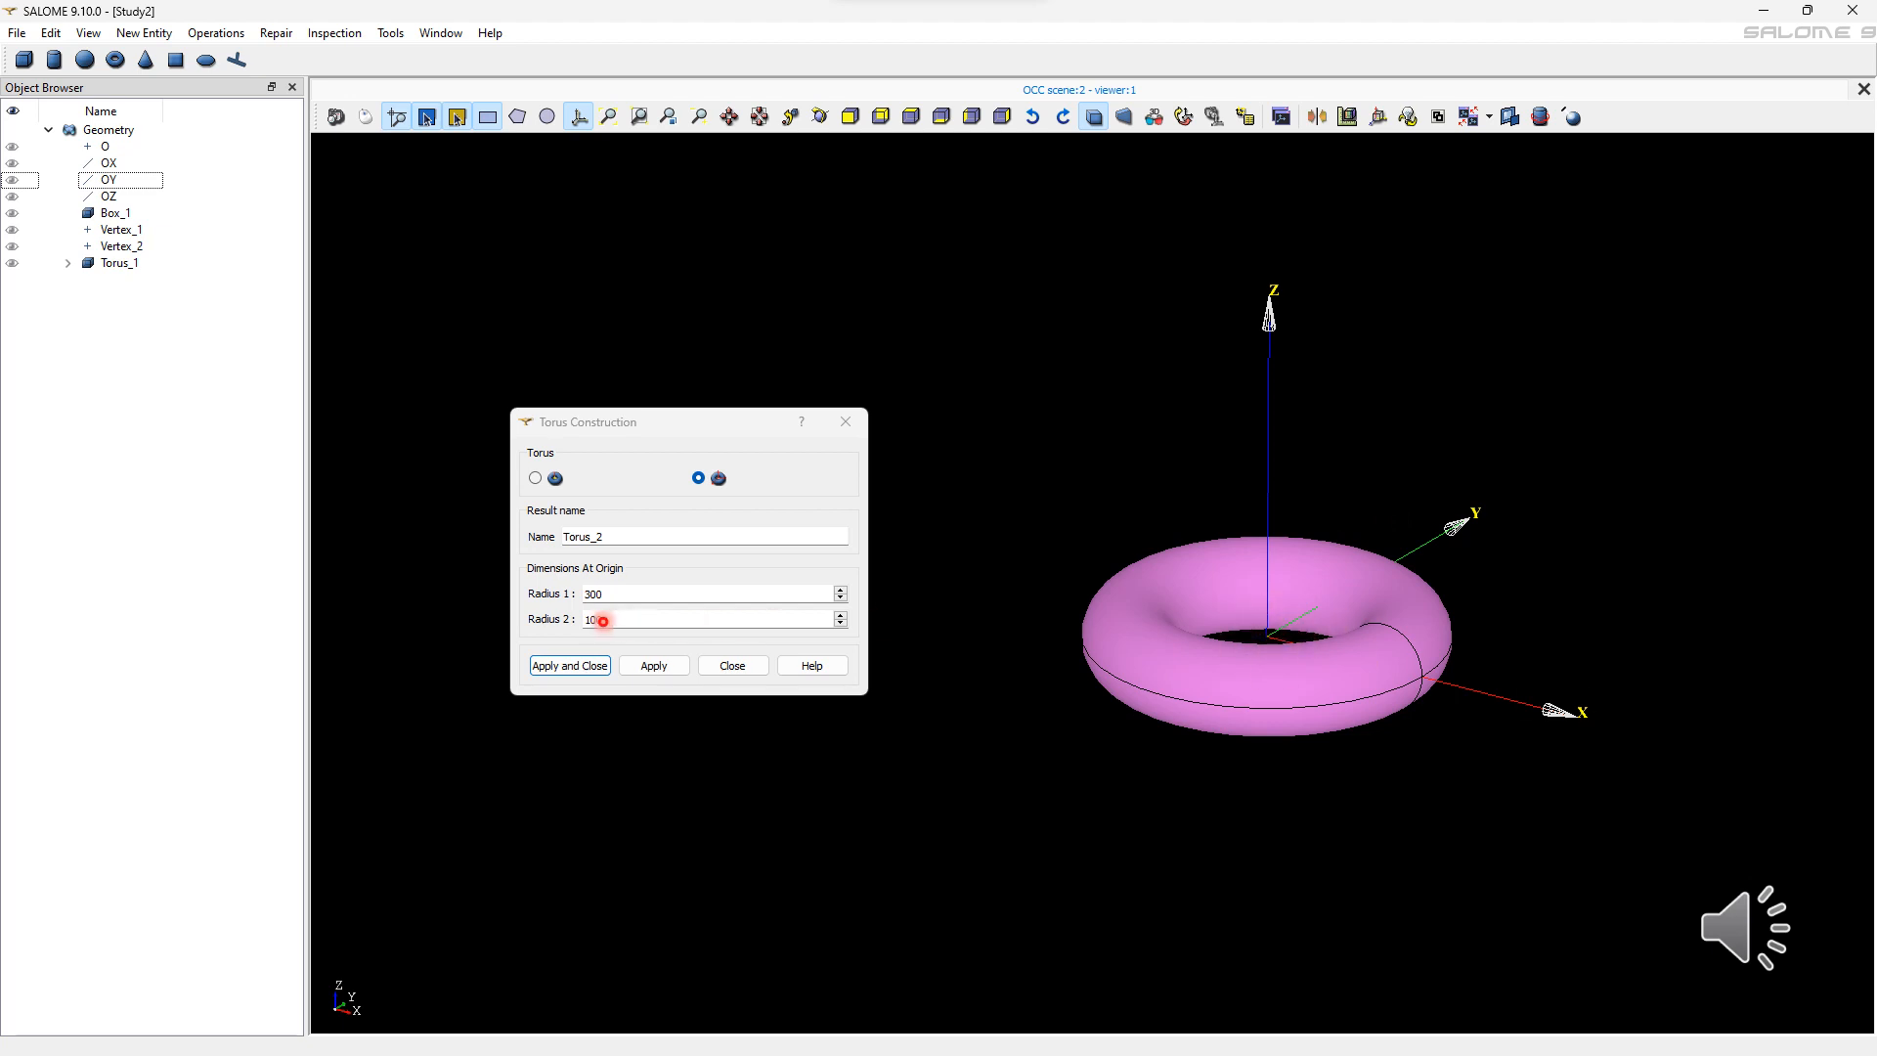
pyautogui.doubleClick(606, 620)
pyautogui.write('25')
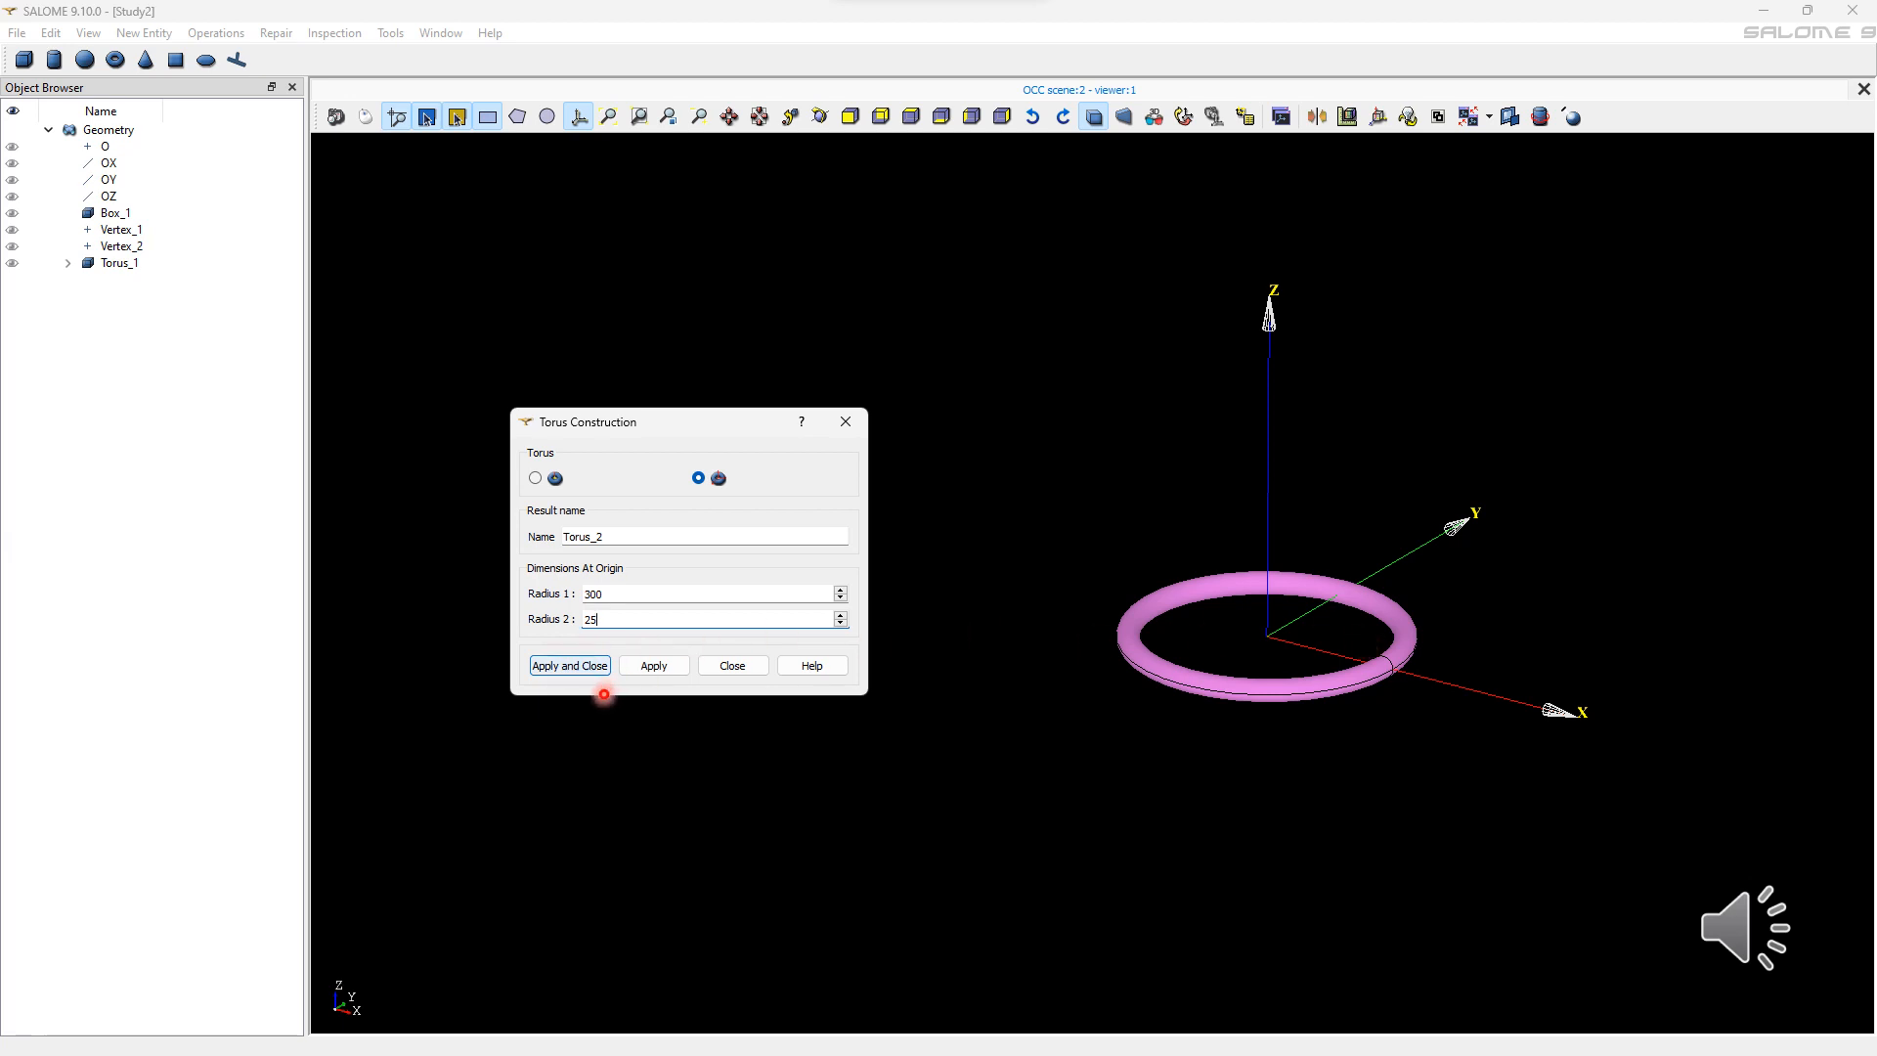
pyautogui.click(599, 668)
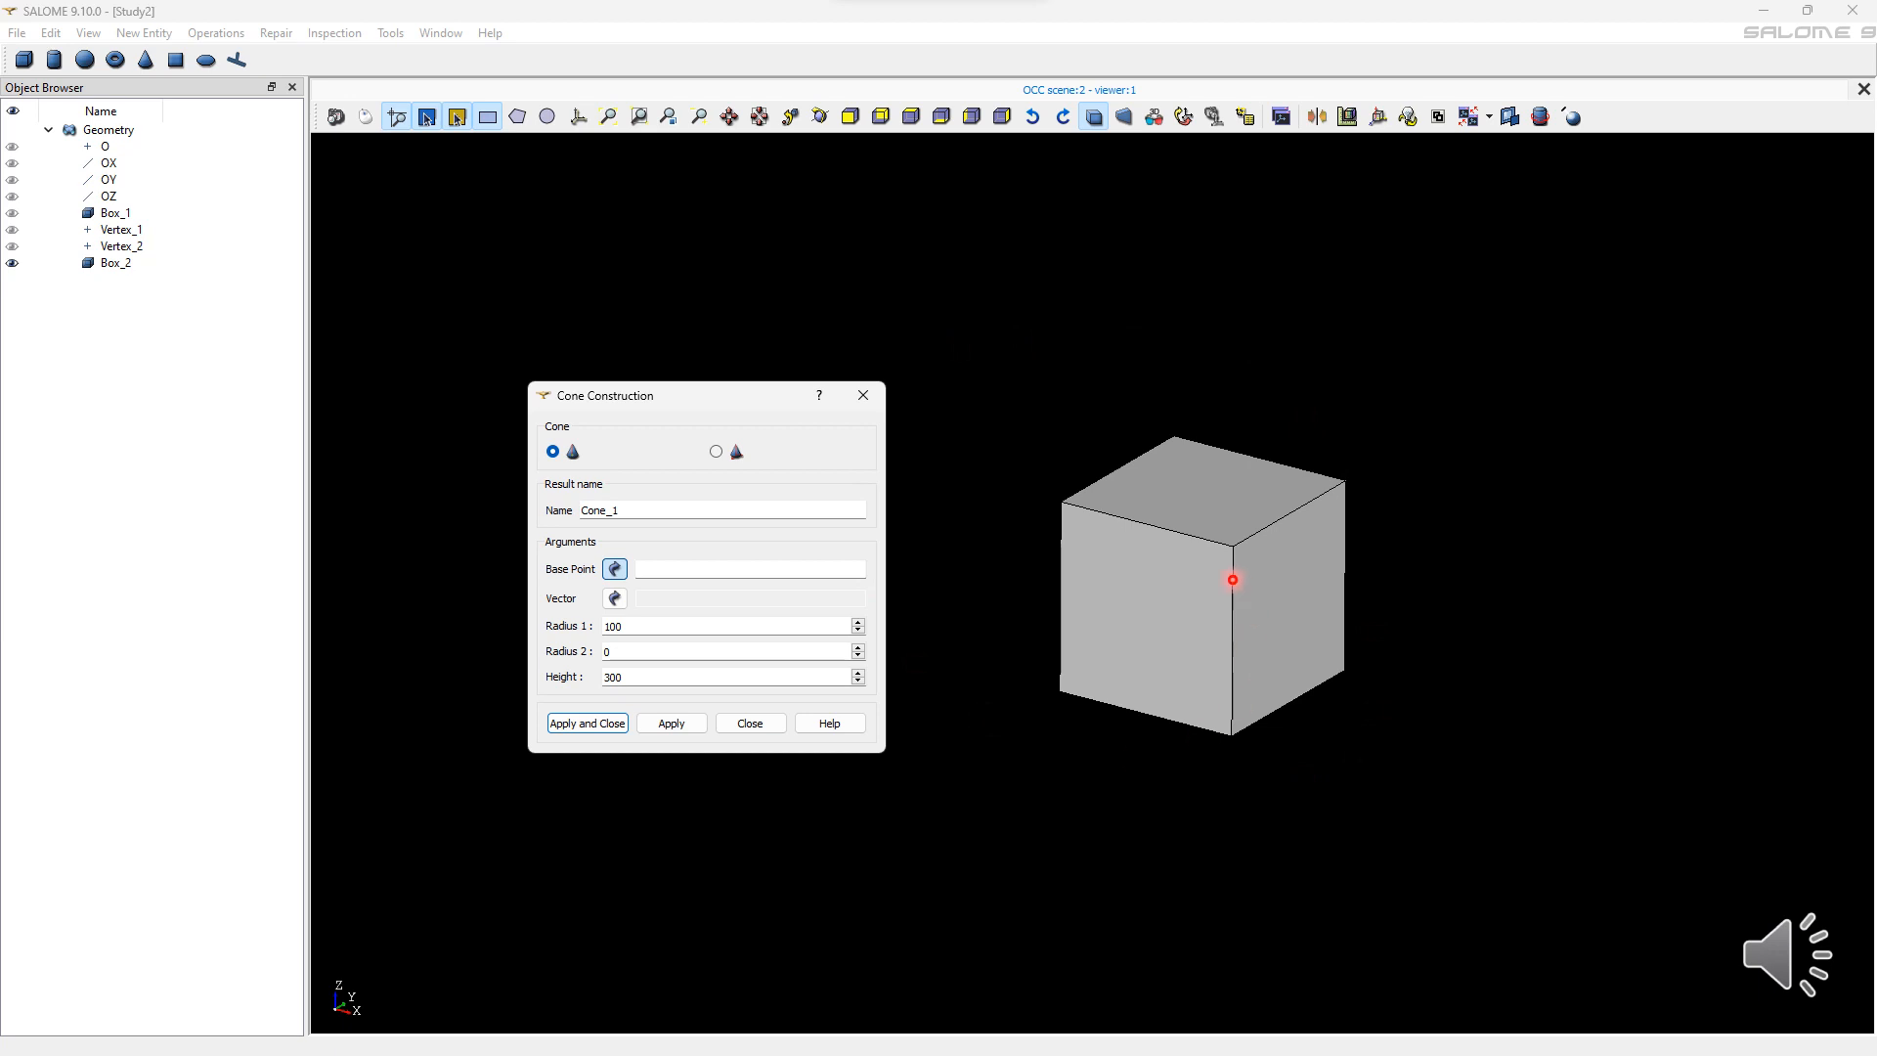
# Construct a cone at Box_2's front upper vertex along its vertical edge, and one at the origin with radii 100 and 50 and height 300.
pyautogui.click(1233, 580)
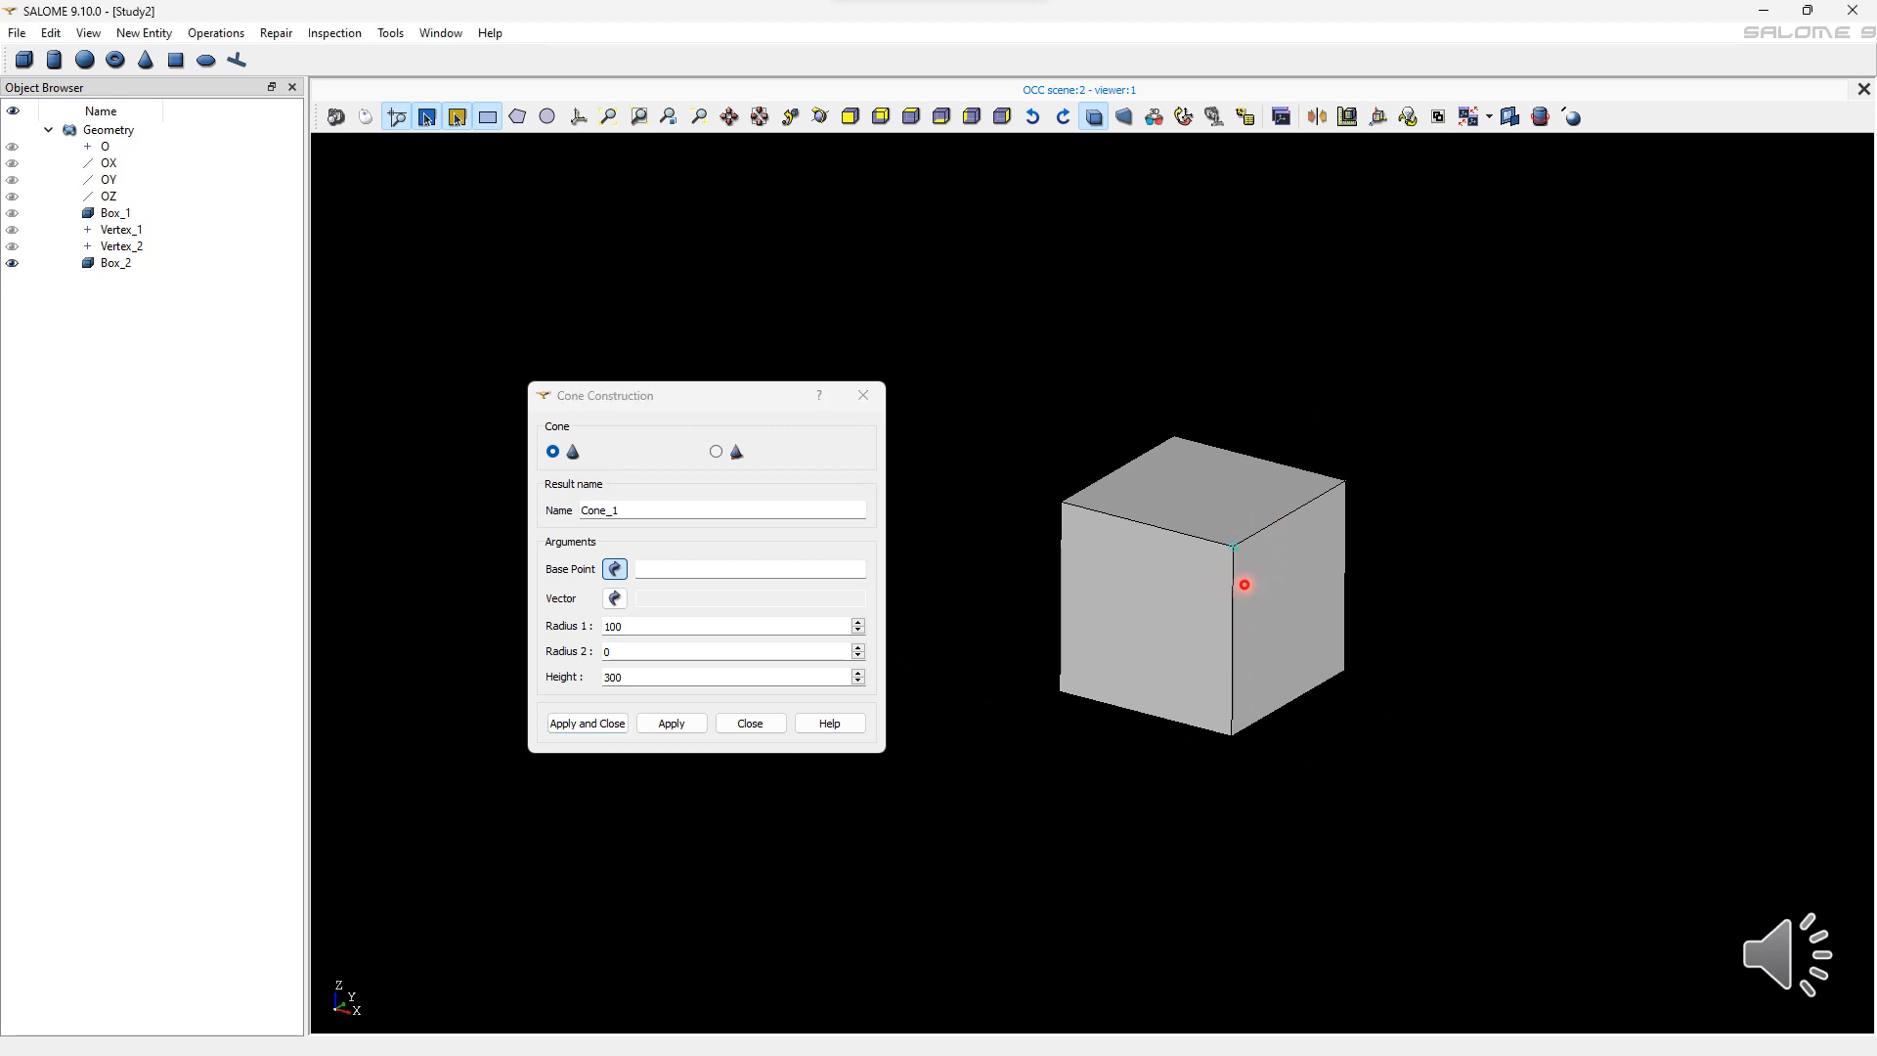
pyautogui.click(1210, 544)
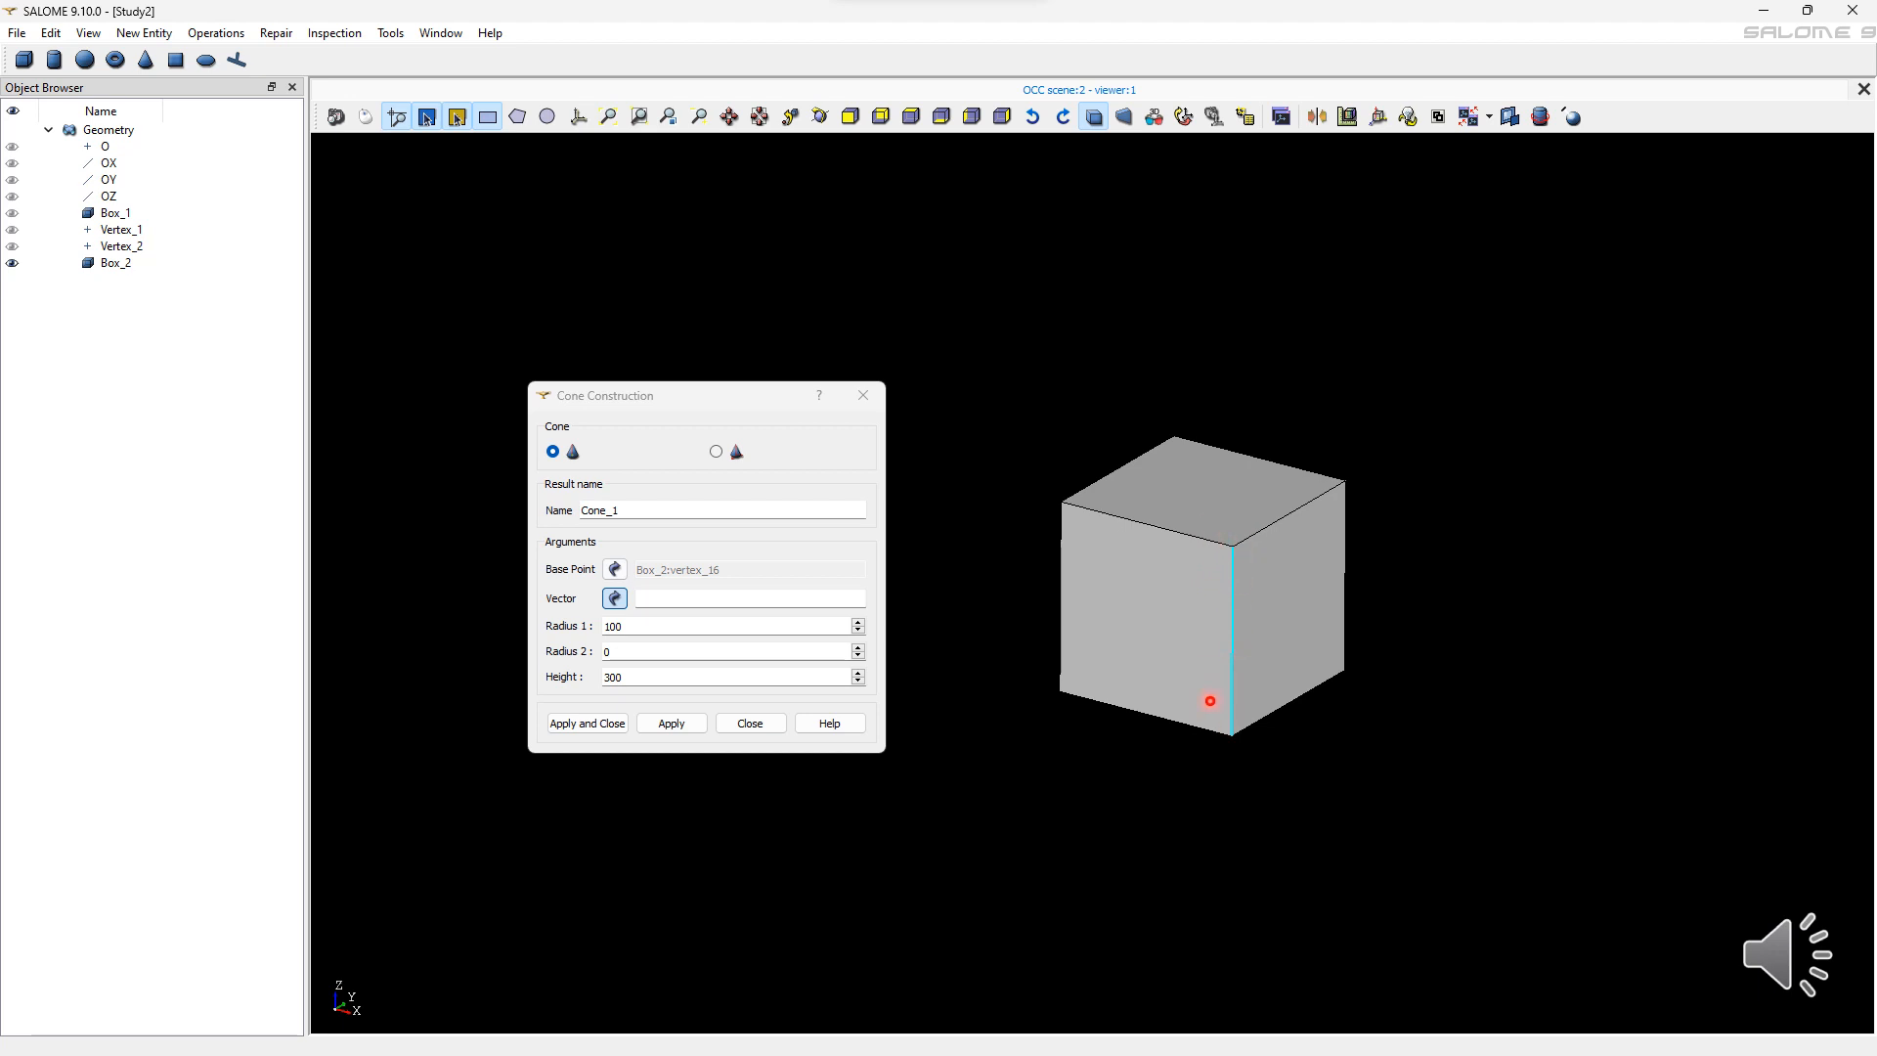
pyautogui.click(1210, 701)
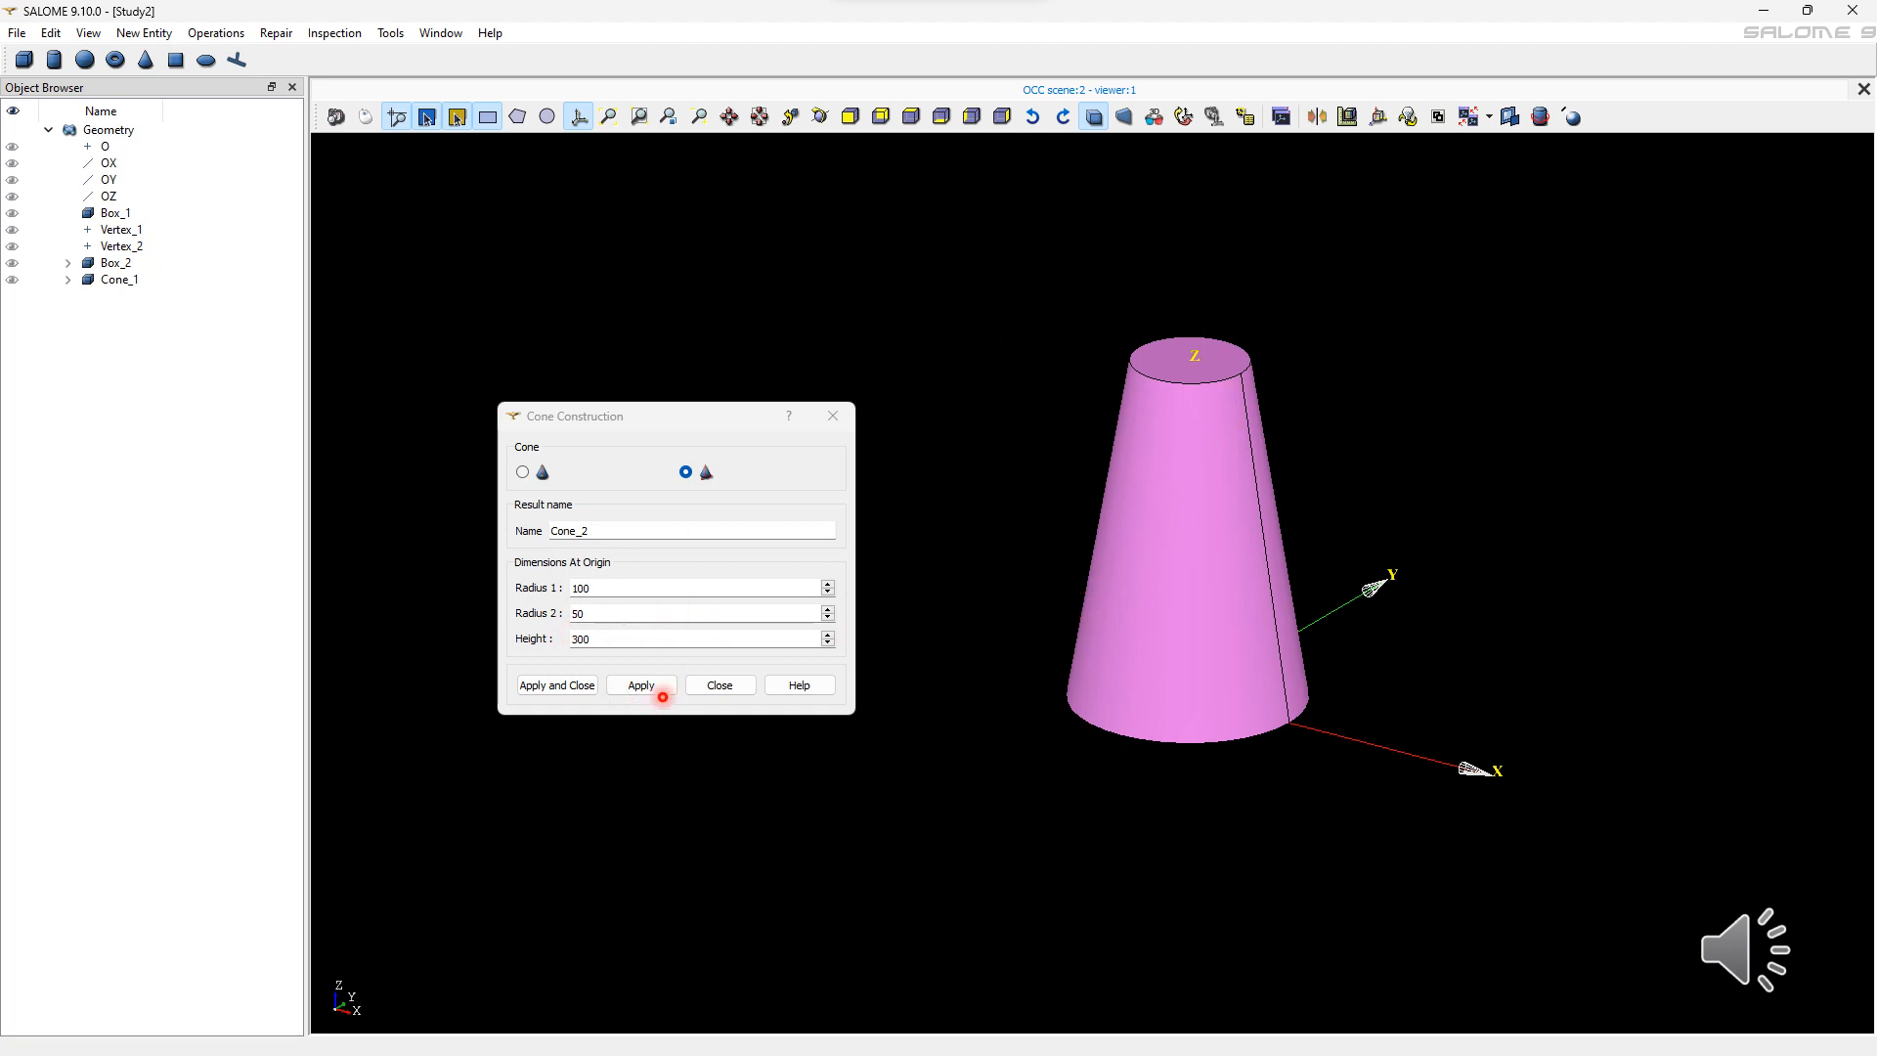
pyautogui.press('Return')
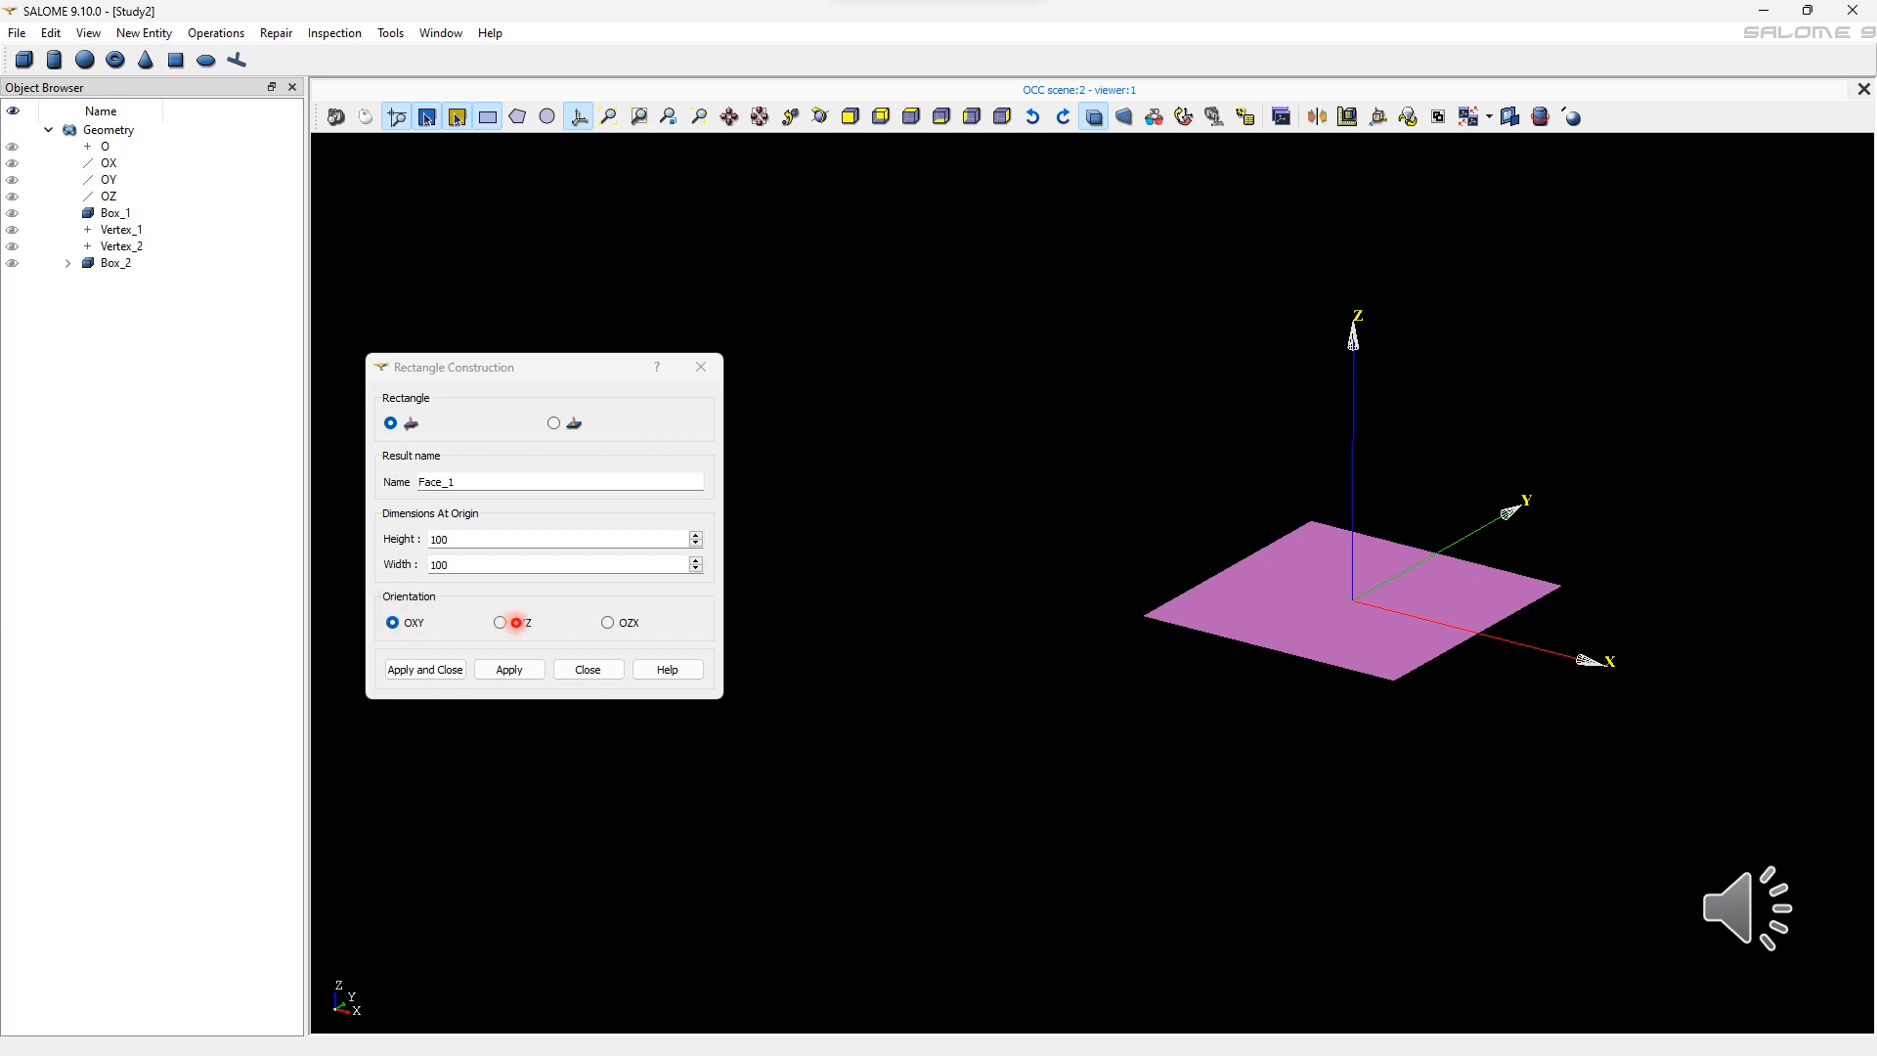
# Try other orientations, including OYZ, for the 100 by 100 rectangle at the origin.
pyautogui.click(513, 627)
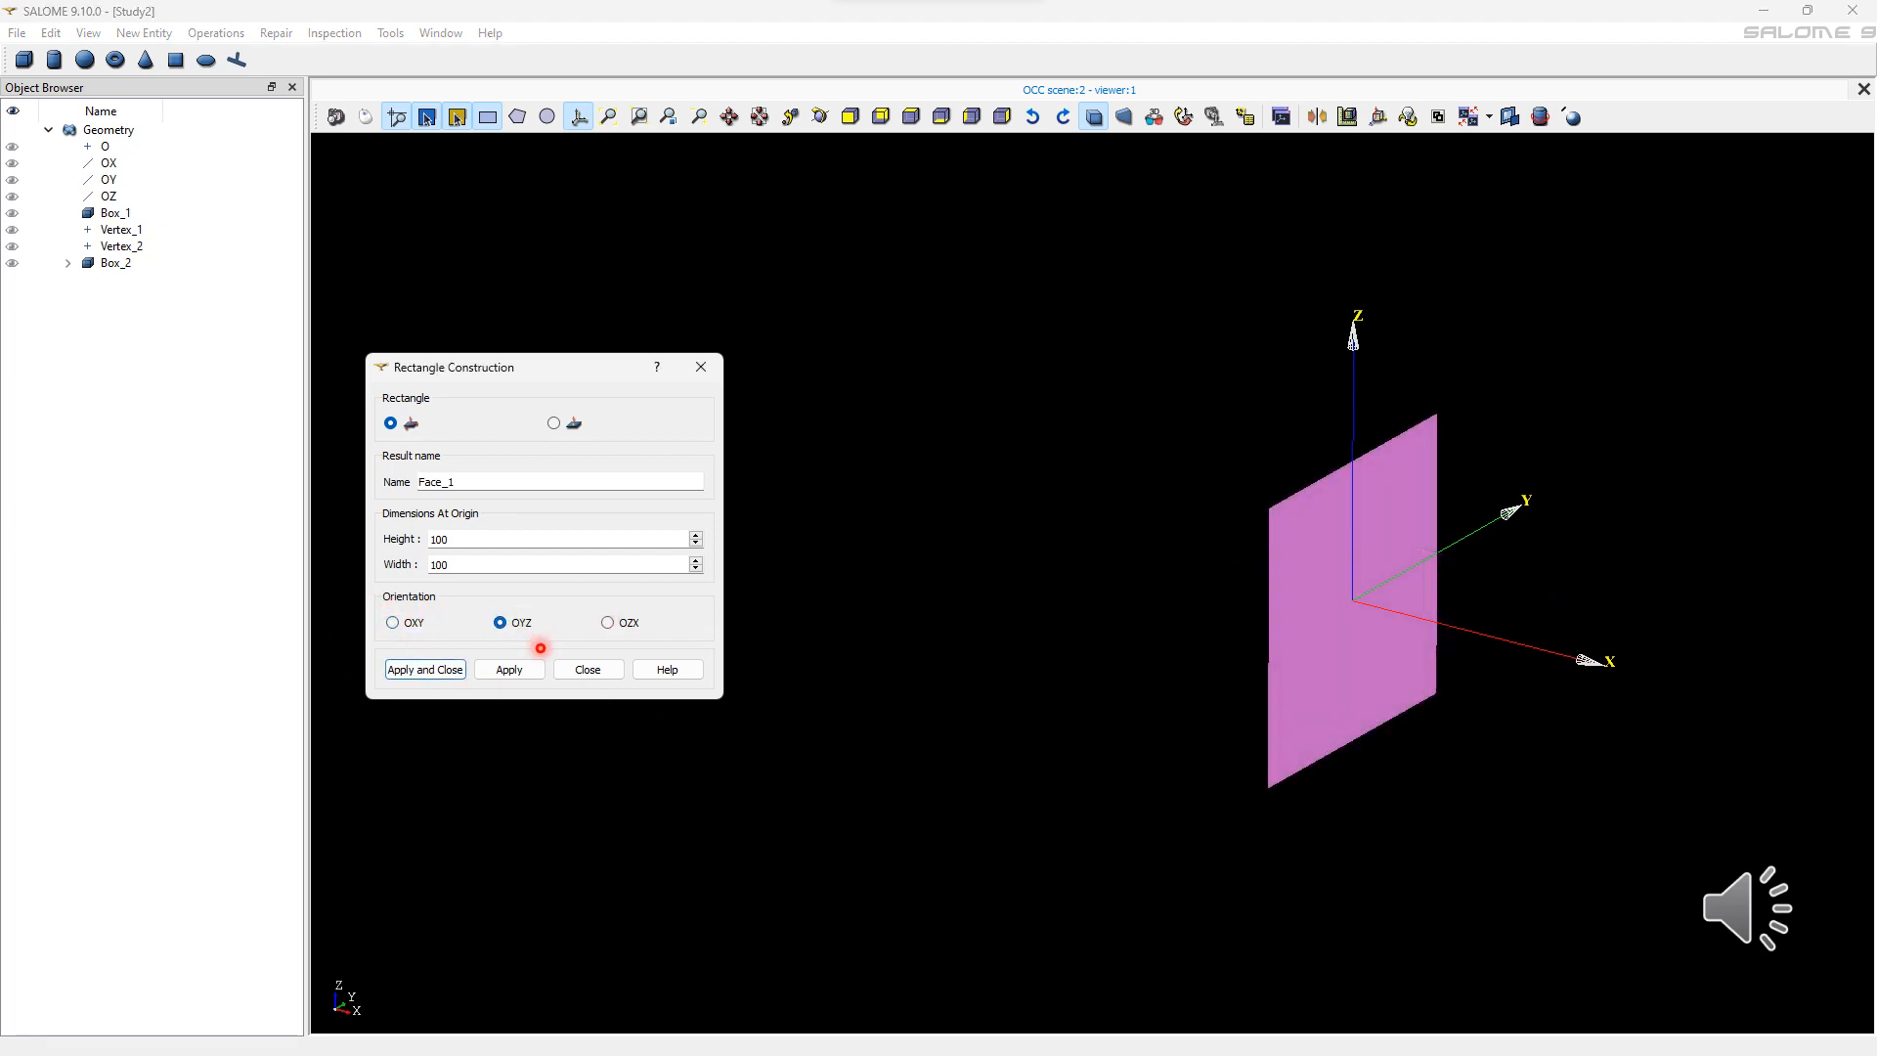
pyautogui.press('Right')
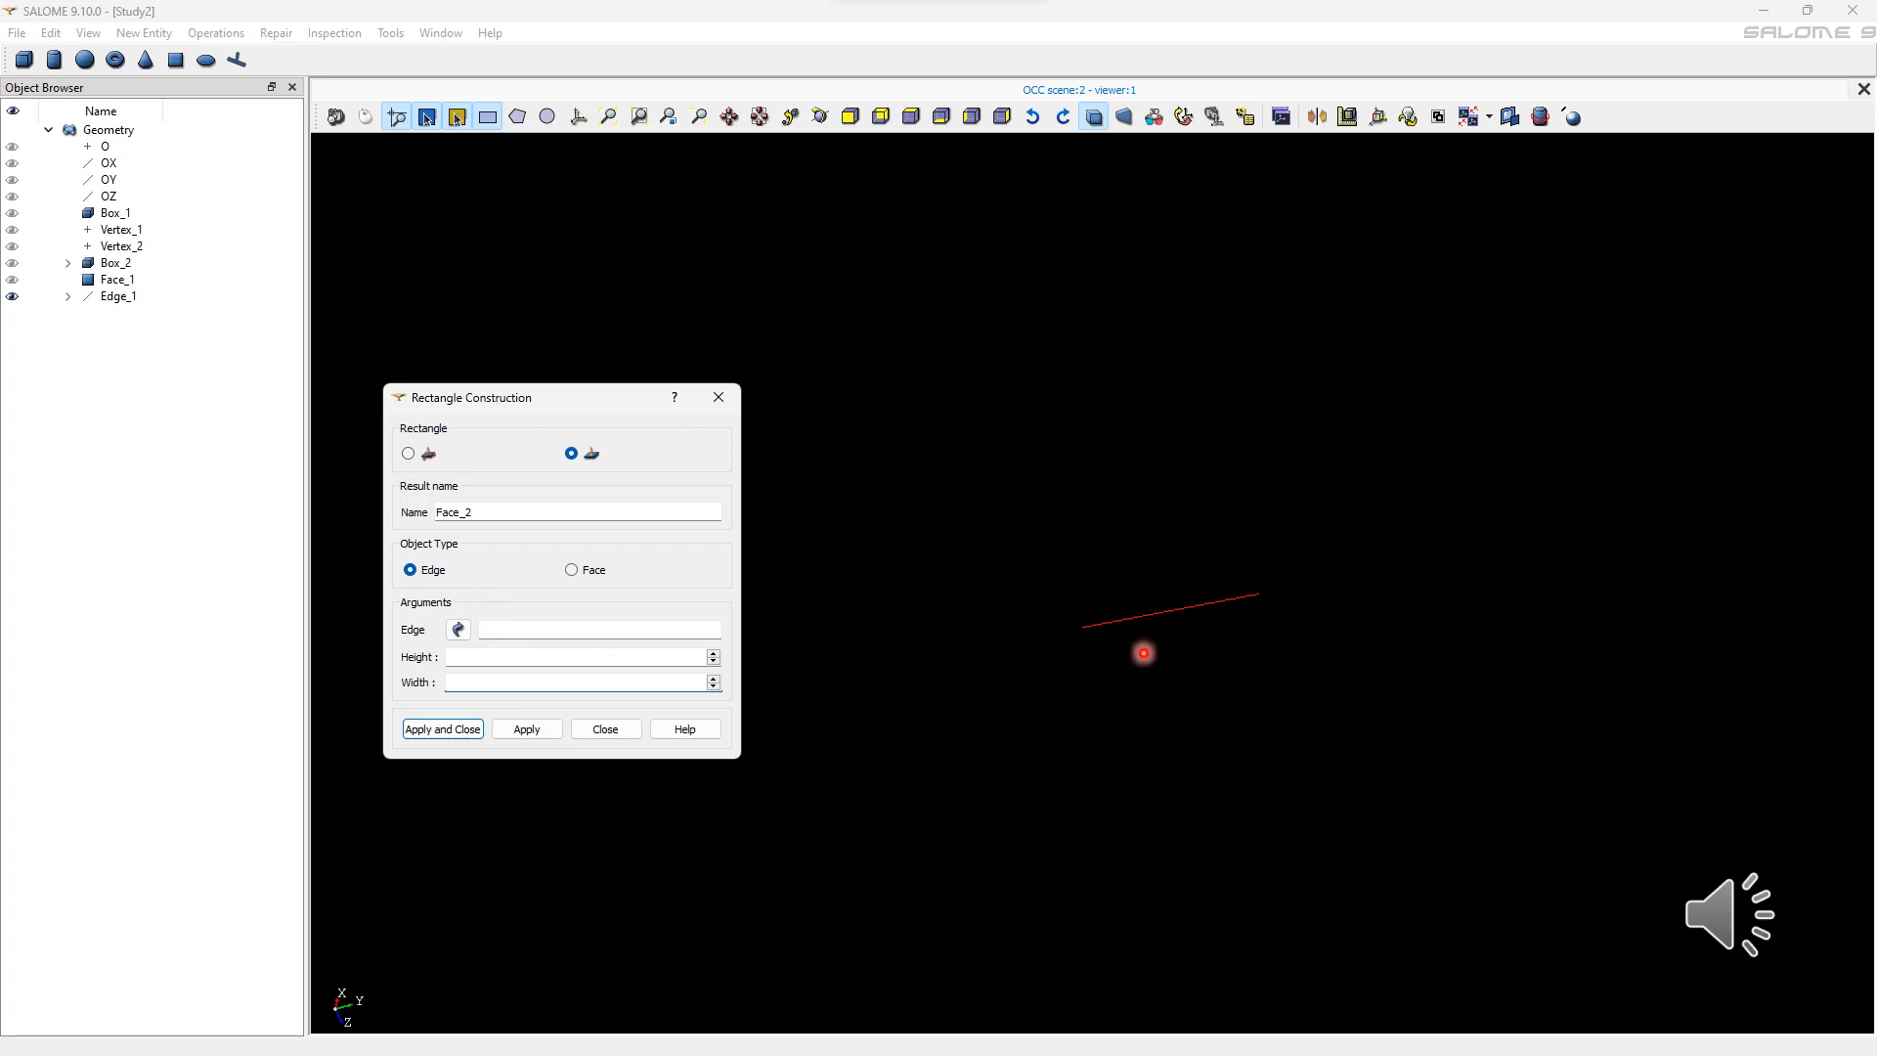
# Construct a rectangle based on Edge_1 with height 200 and width 500.
pyautogui.click(1279, 641)
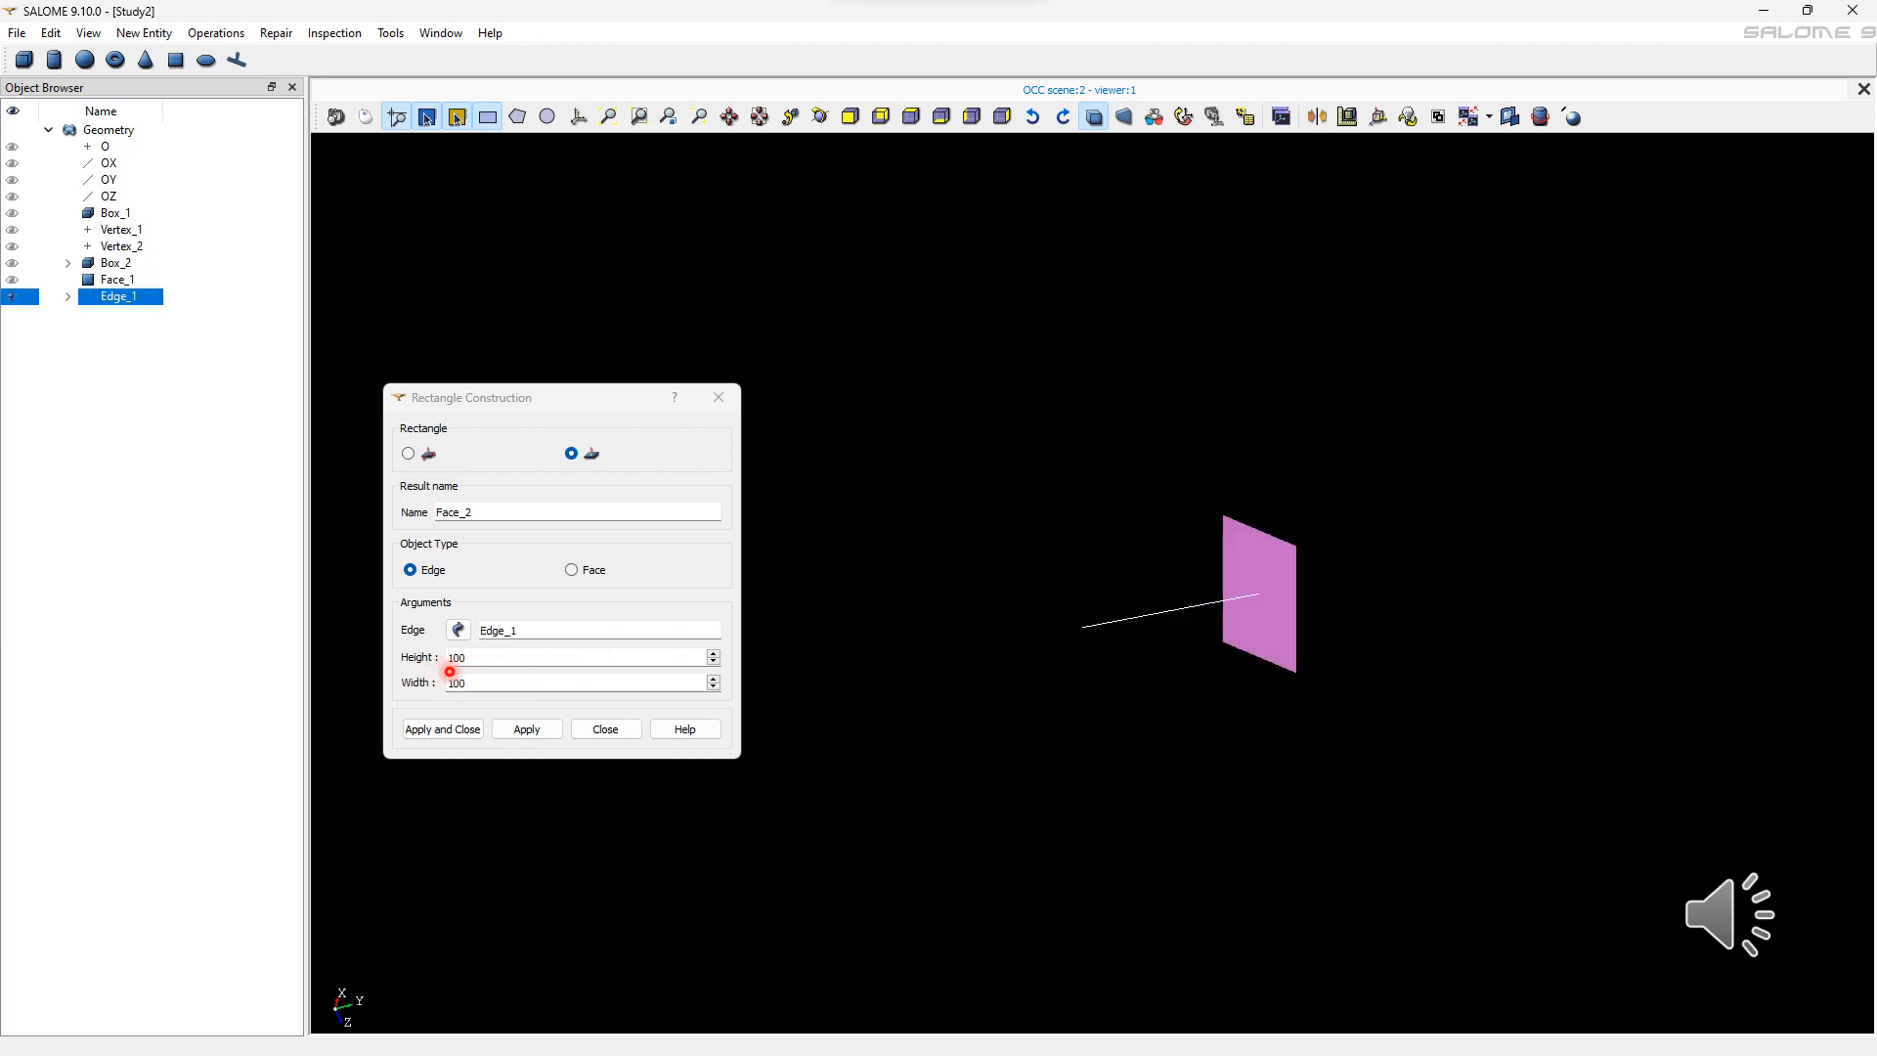
pyautogui.click(713, 653)
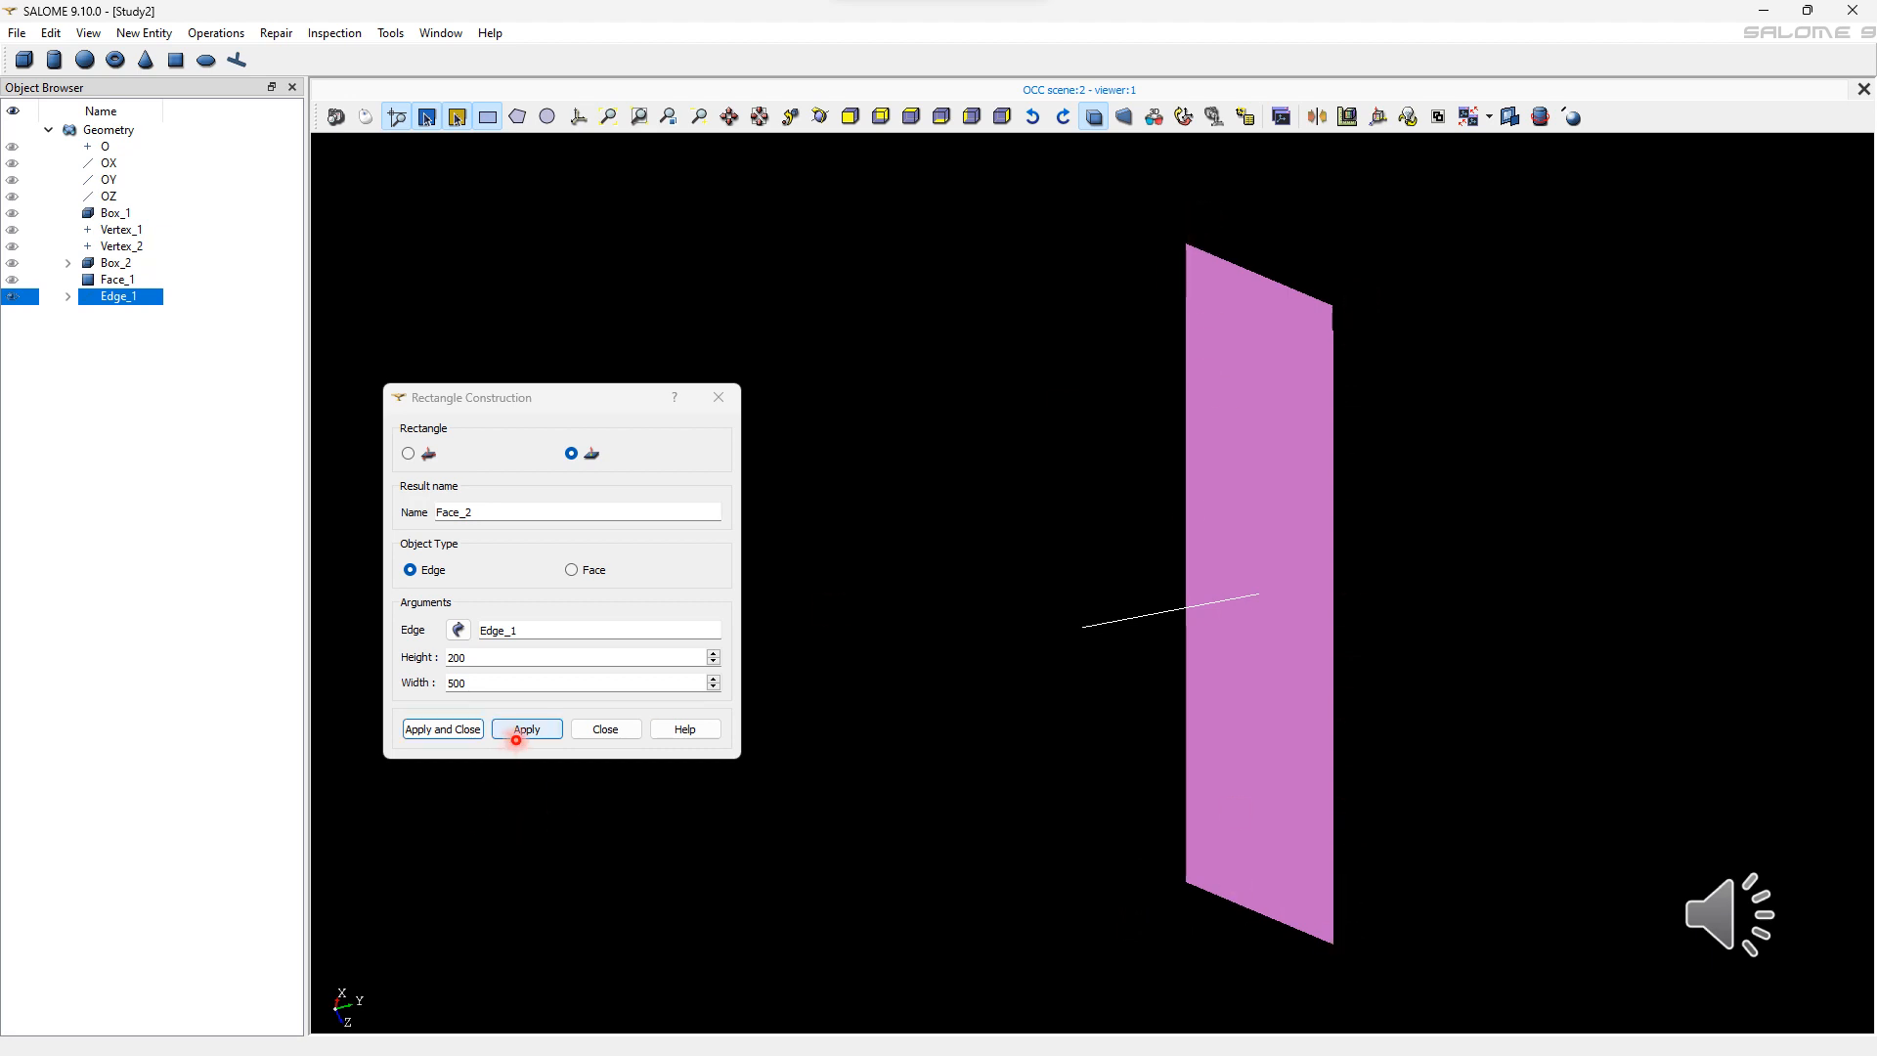
pyautogui.click(516, 731)
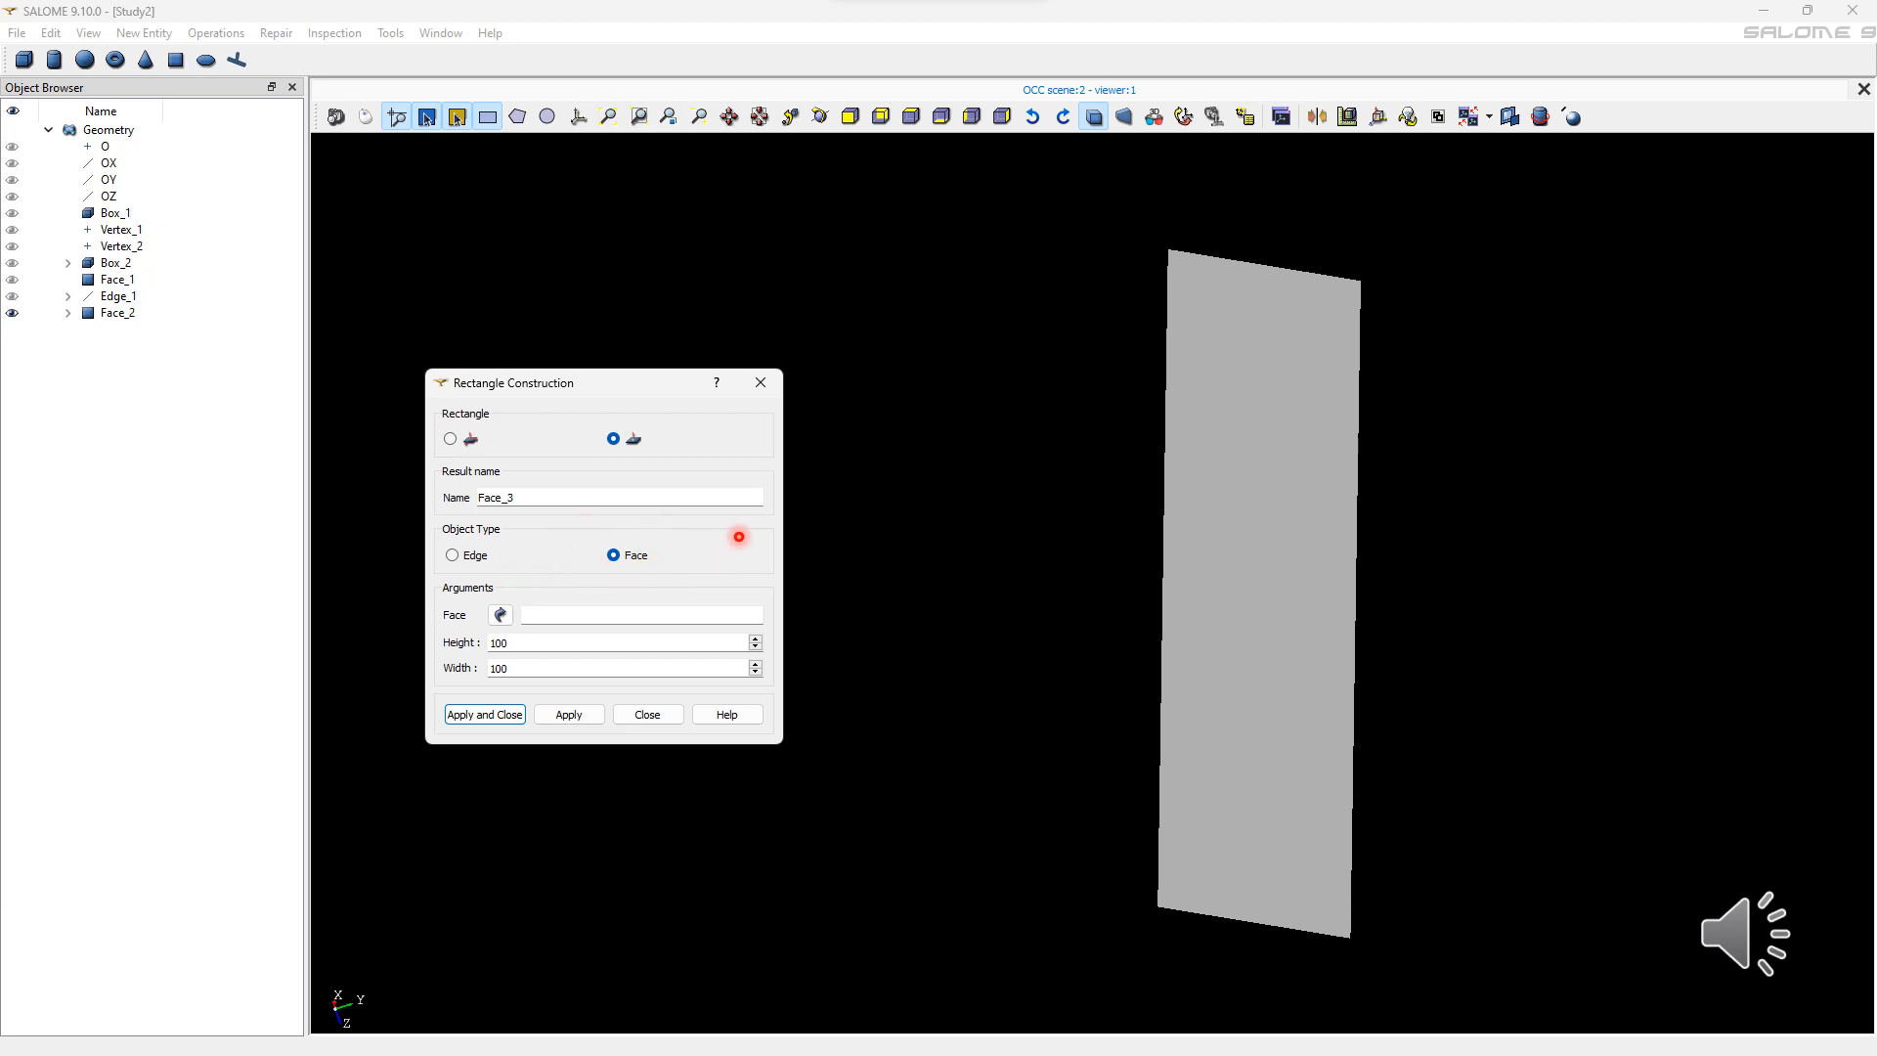
# Construct a rectangle based on the face Face_2 with height 200 and width 100.
pyautogui.click(1327, 414)
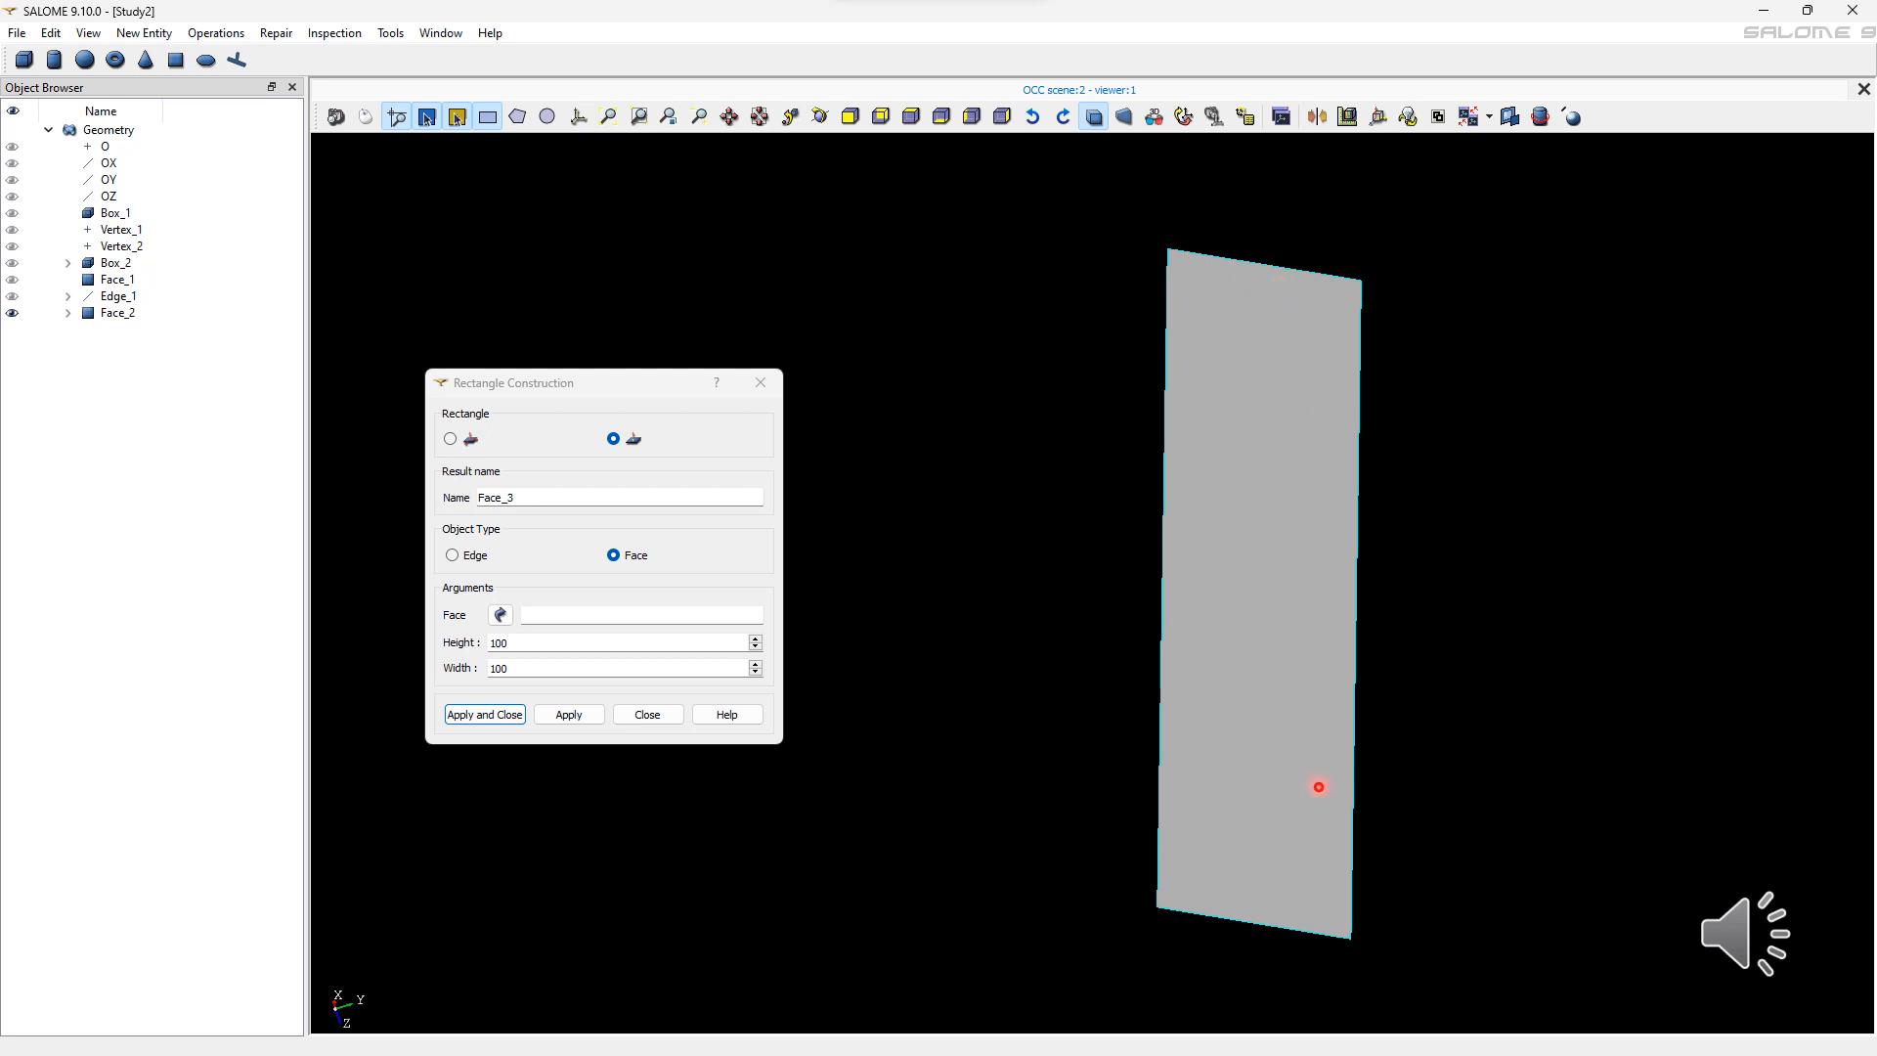
pyautogui.click(1201, 505)
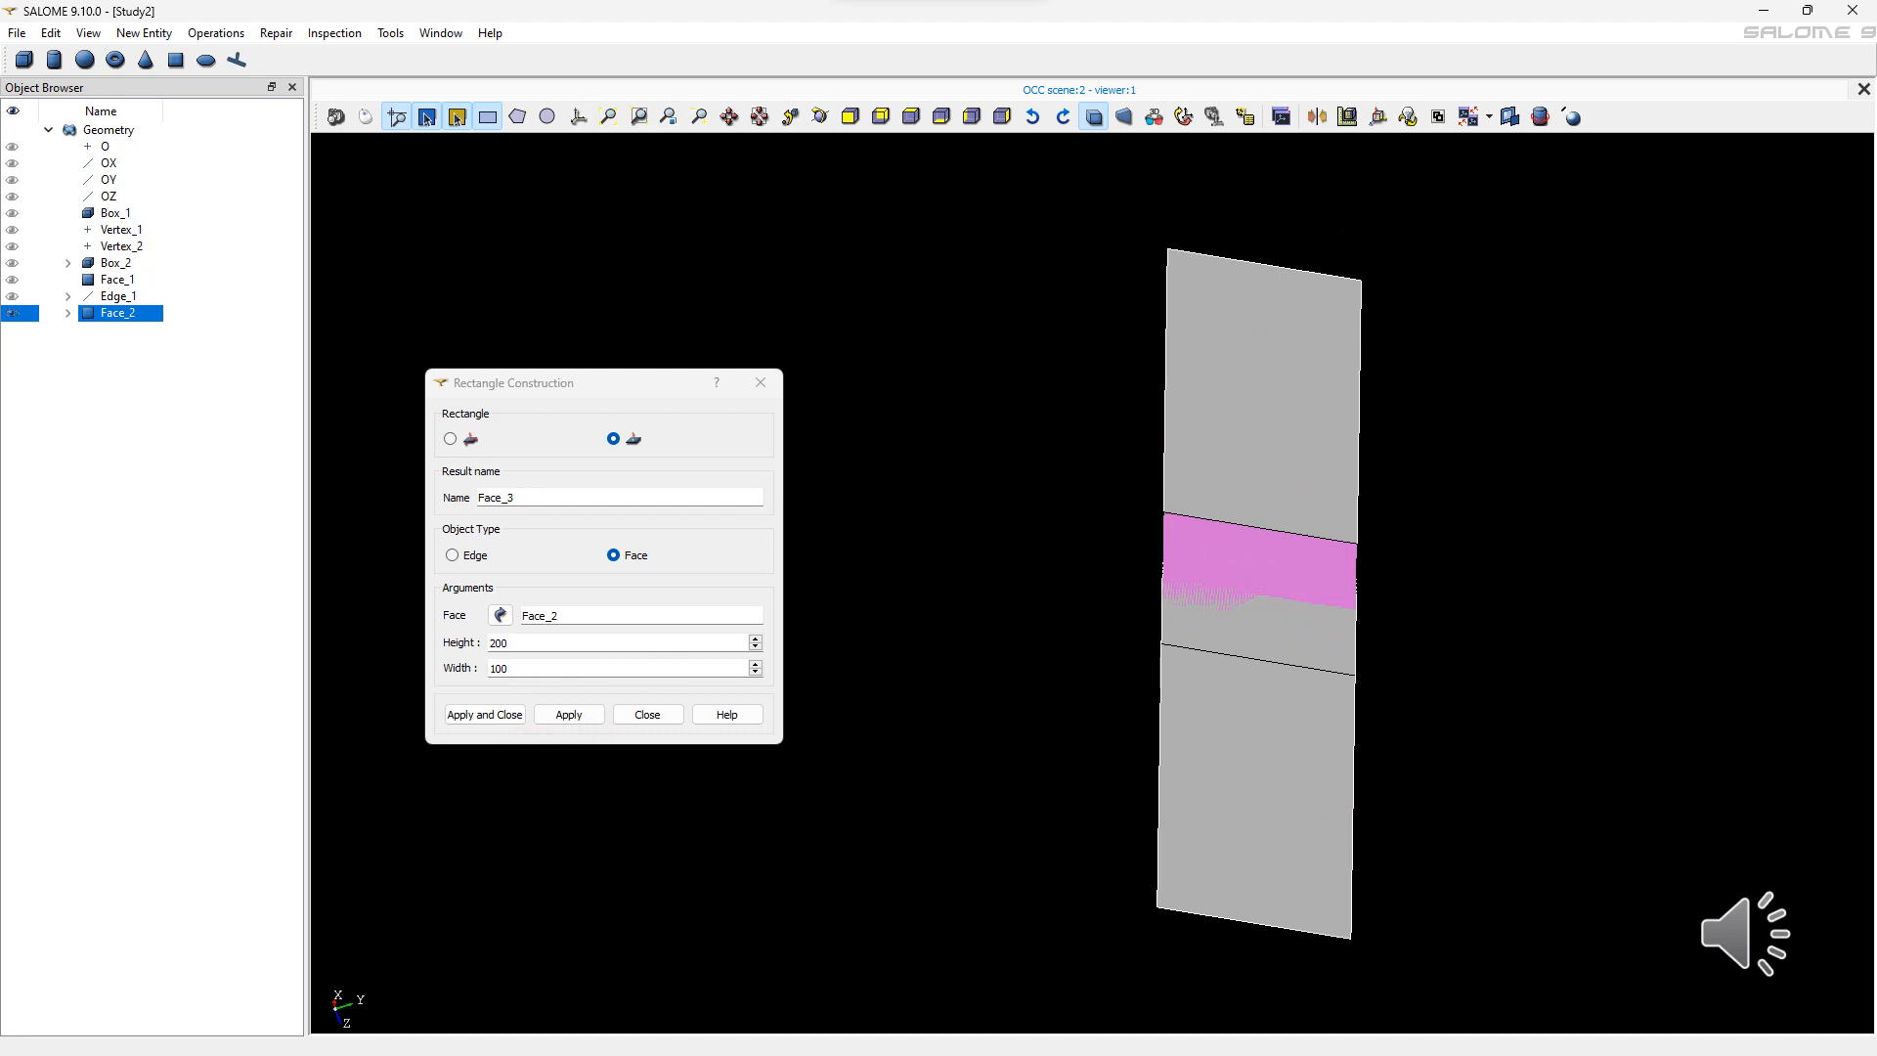
pyautogui.click(484, 715)
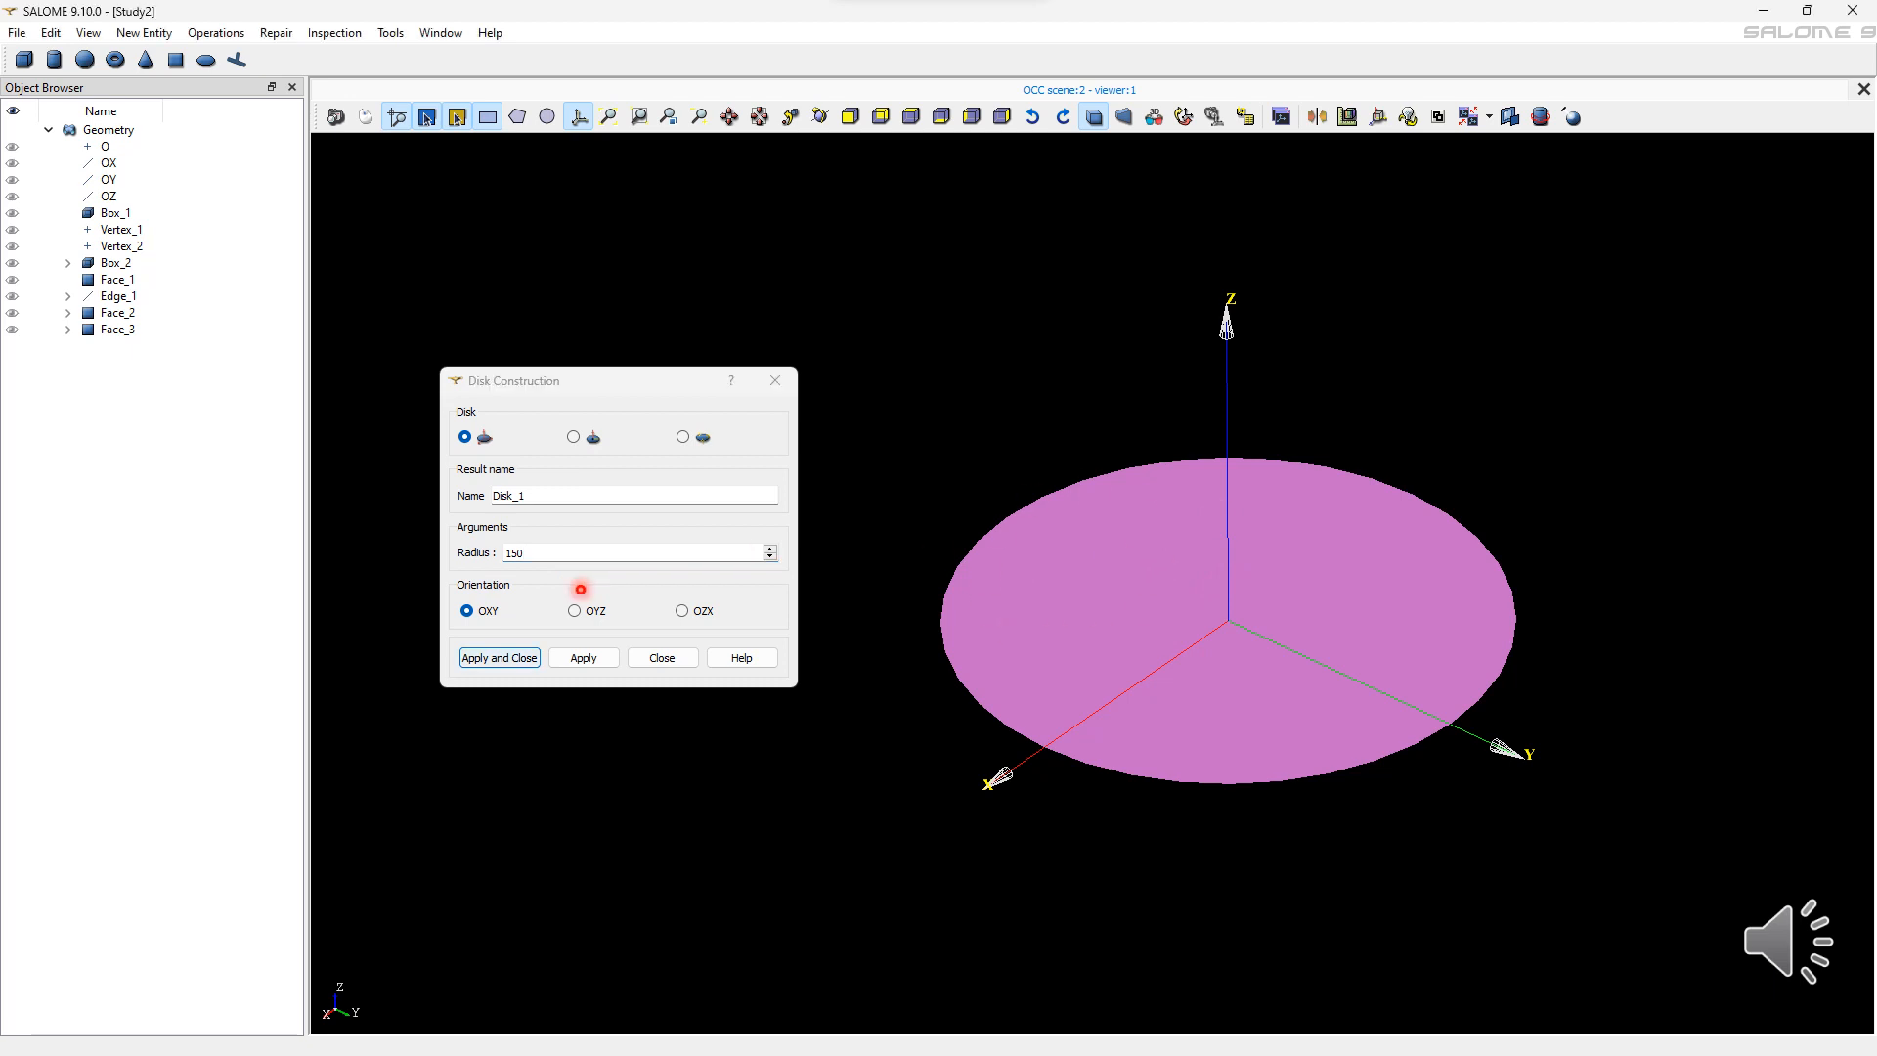
# Construct an OXY disk of radius 150 at the origin, and a radius 100 disk at Box_3's front upper vertex normal to its vertical edge.
pyautogui.click(470, 664)
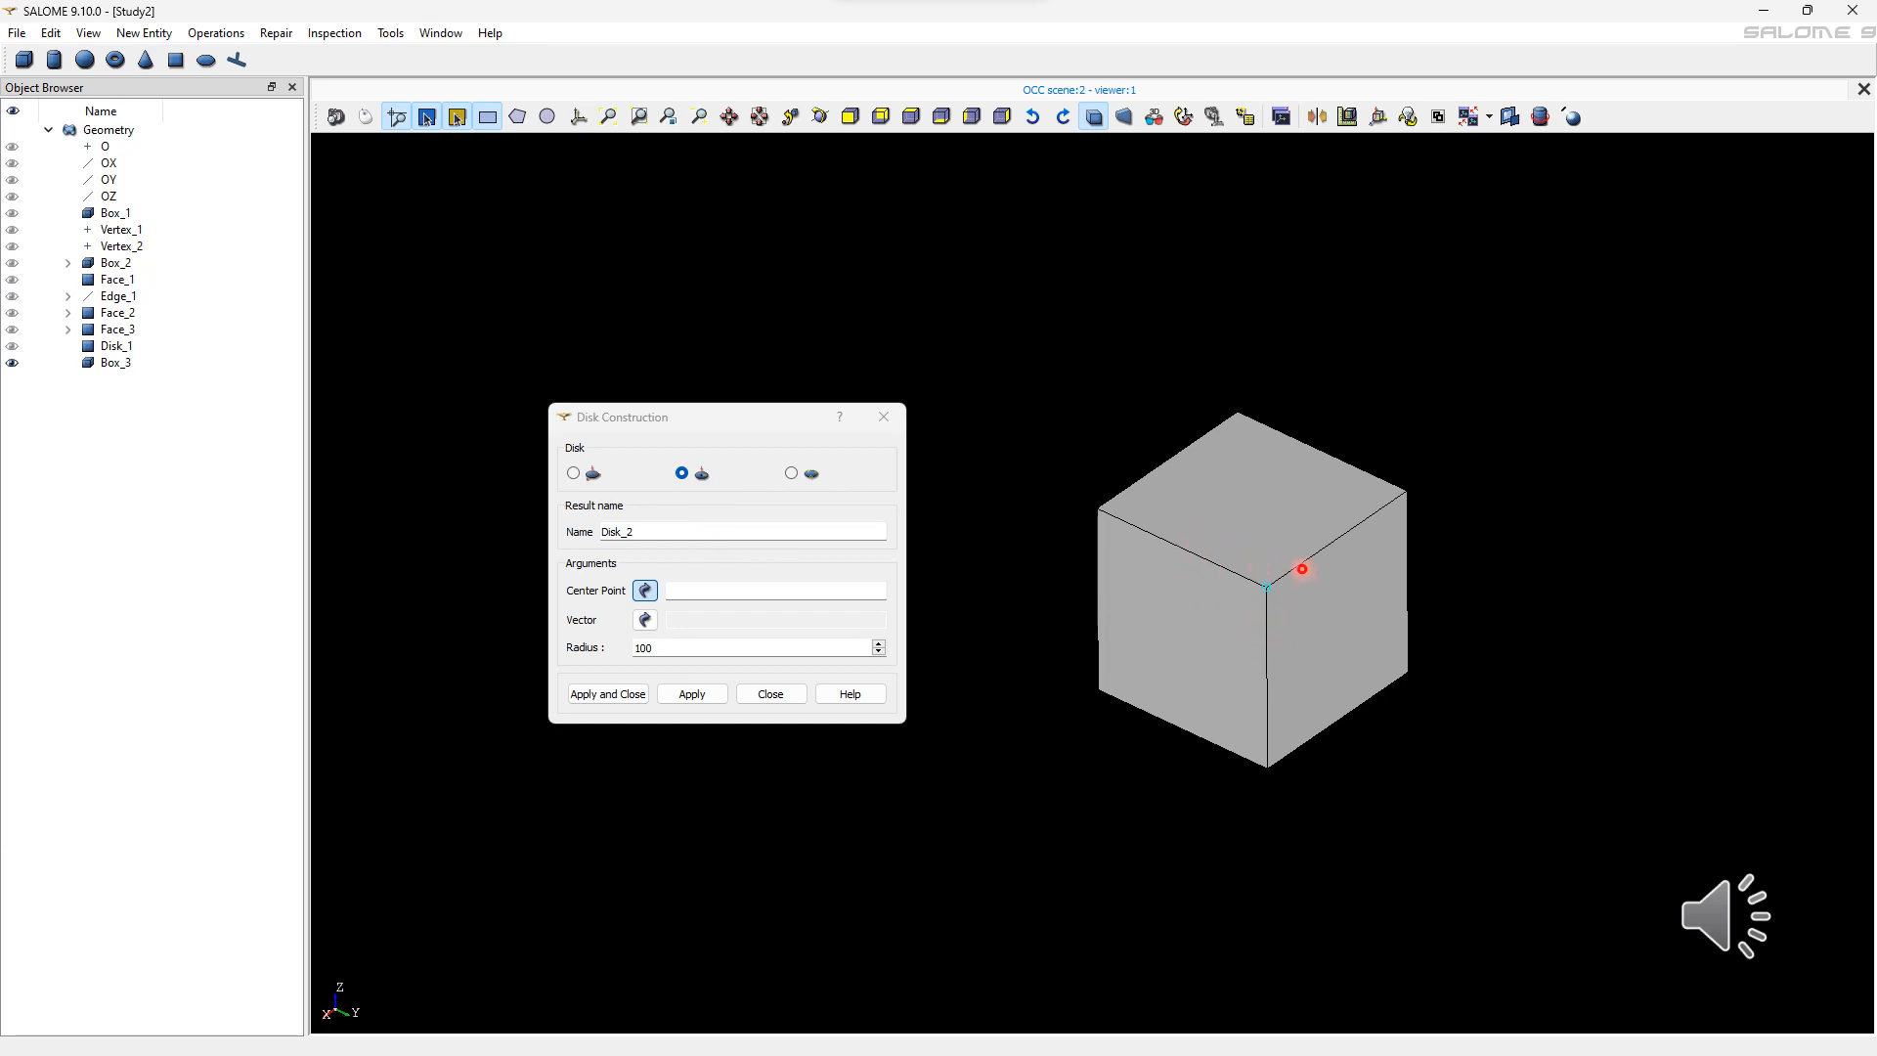
pyautogui.click(1268, 589)
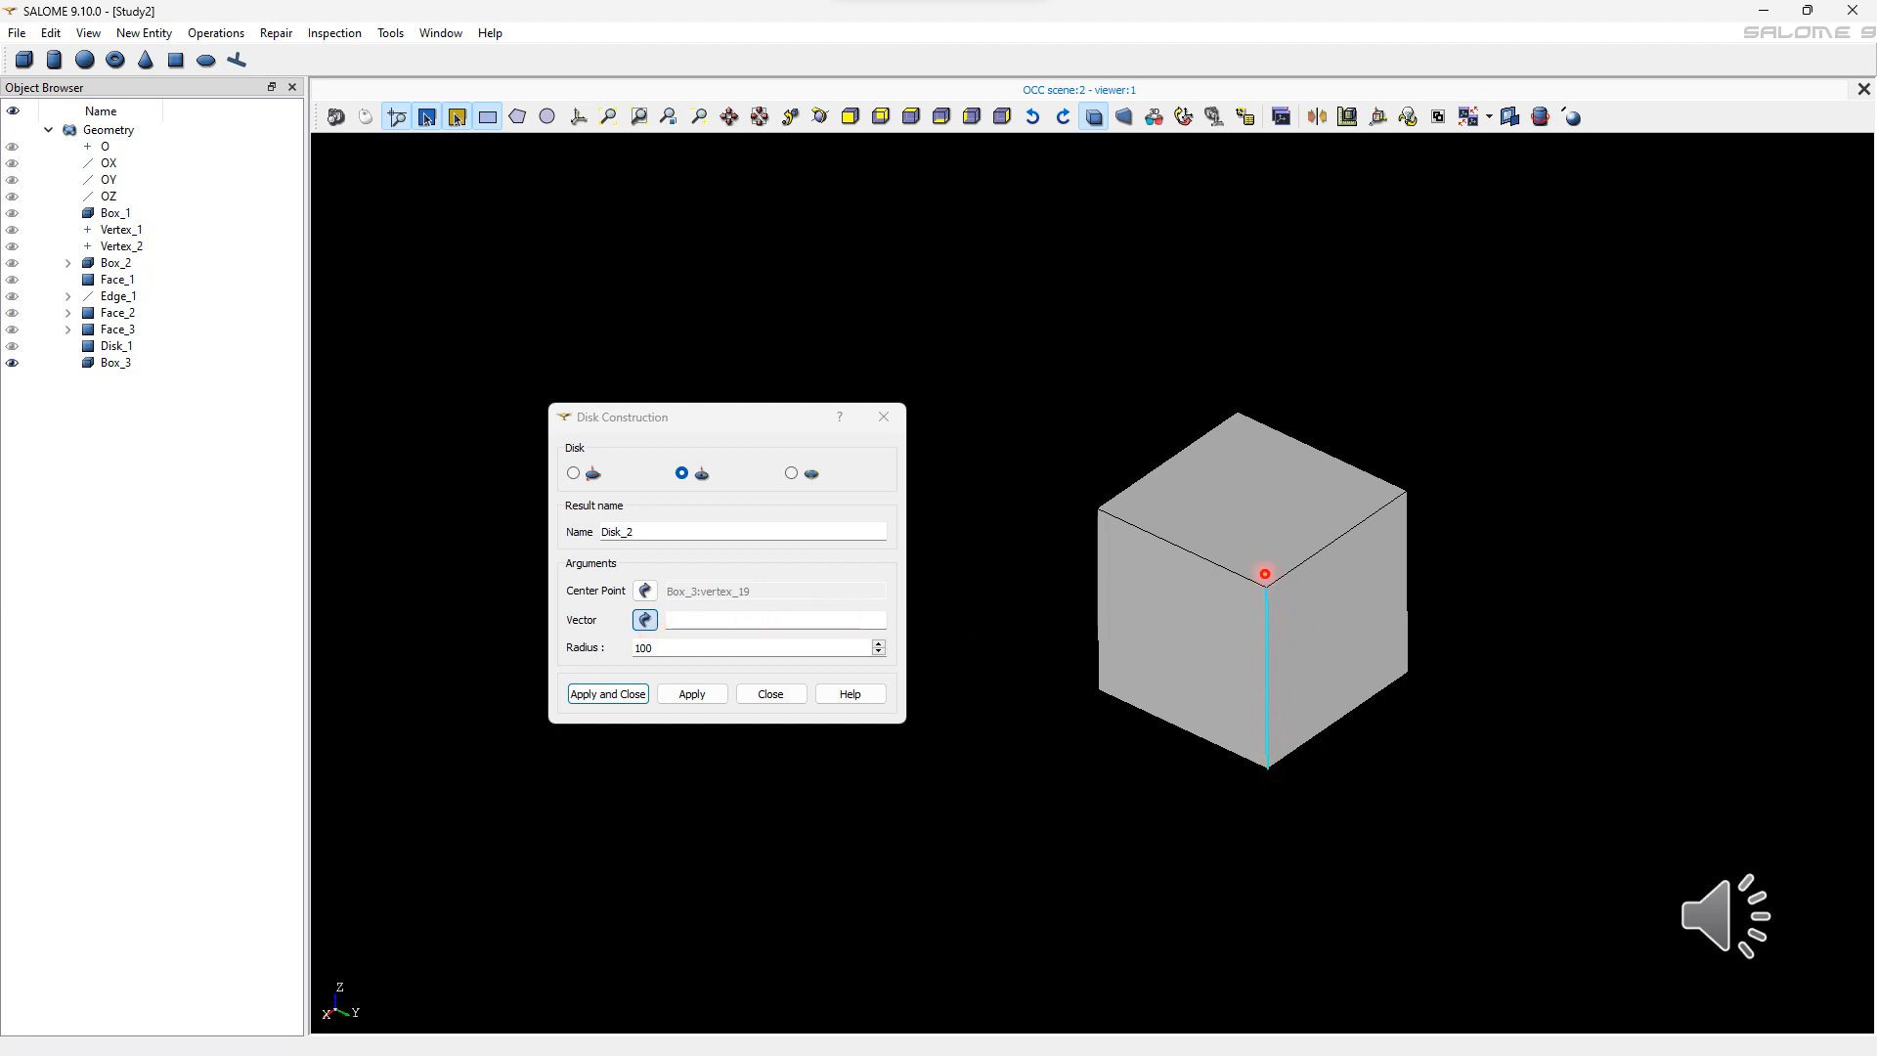
pyautogui.click(1265, 657)
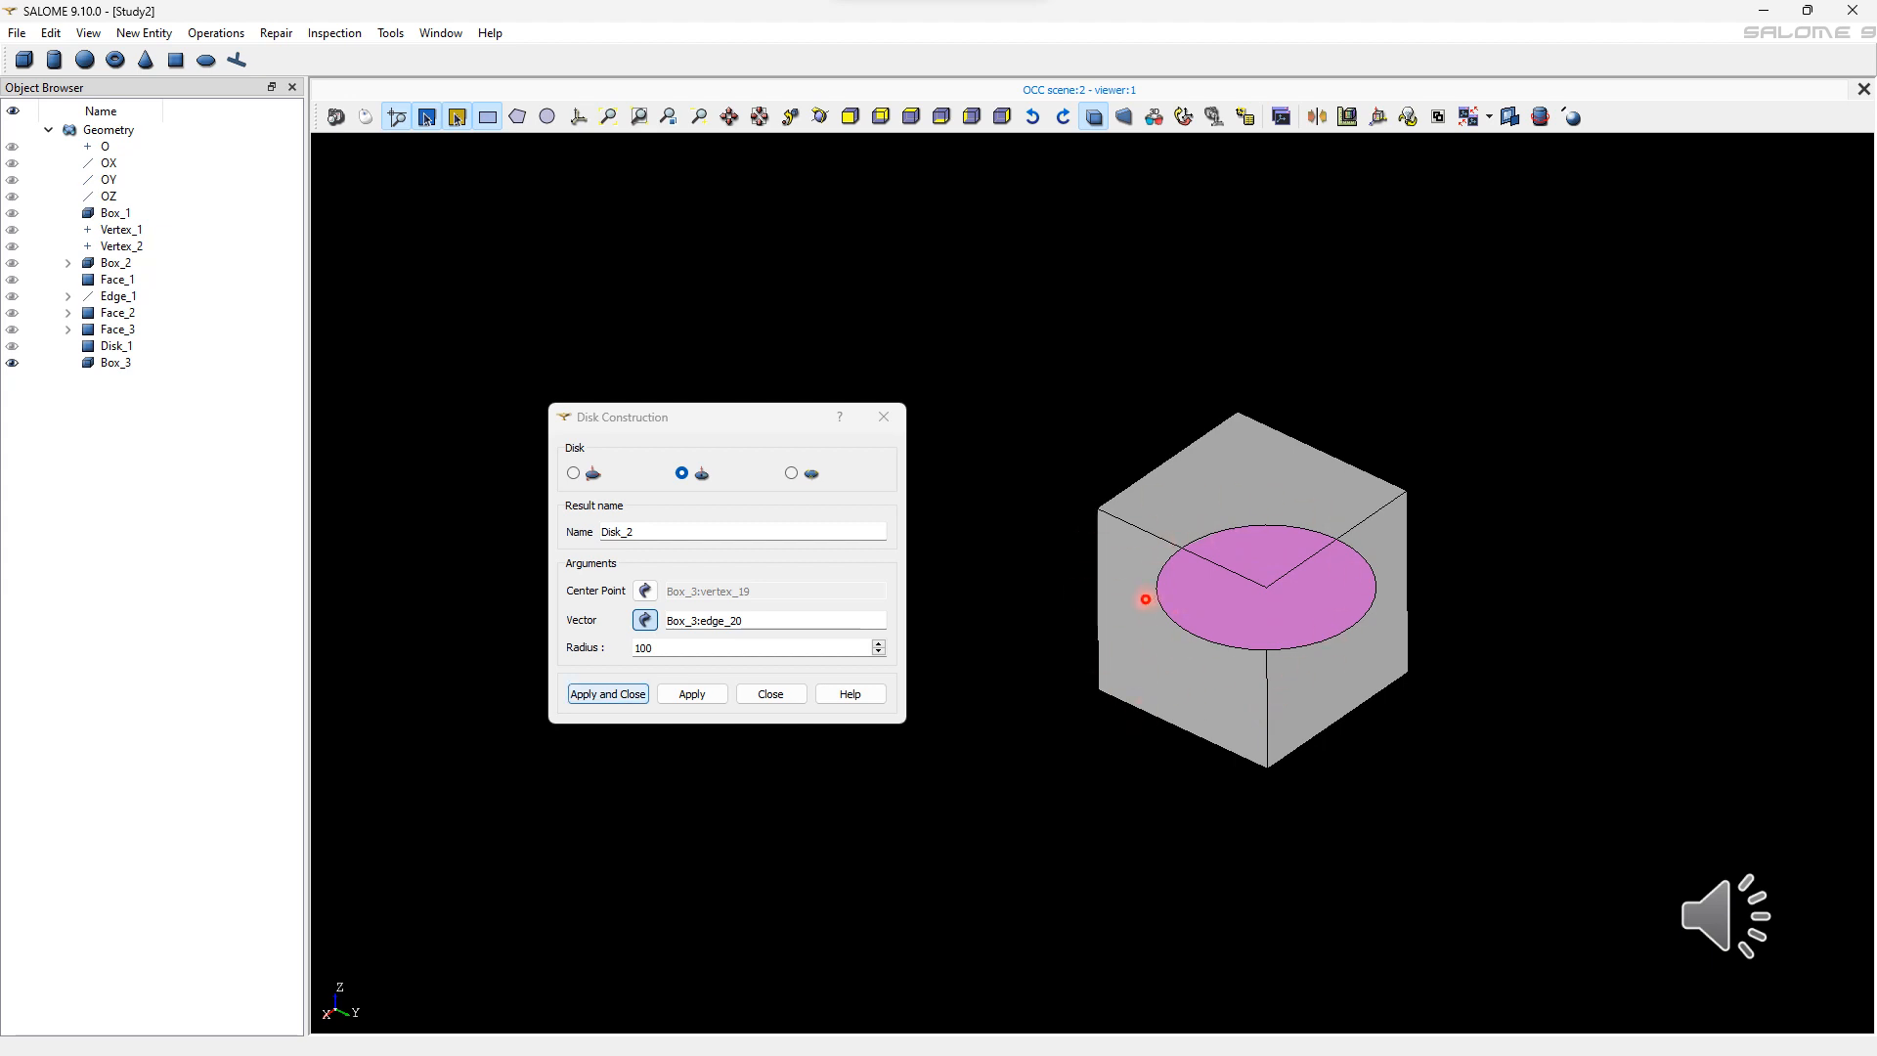
pyautogui.press('Return')
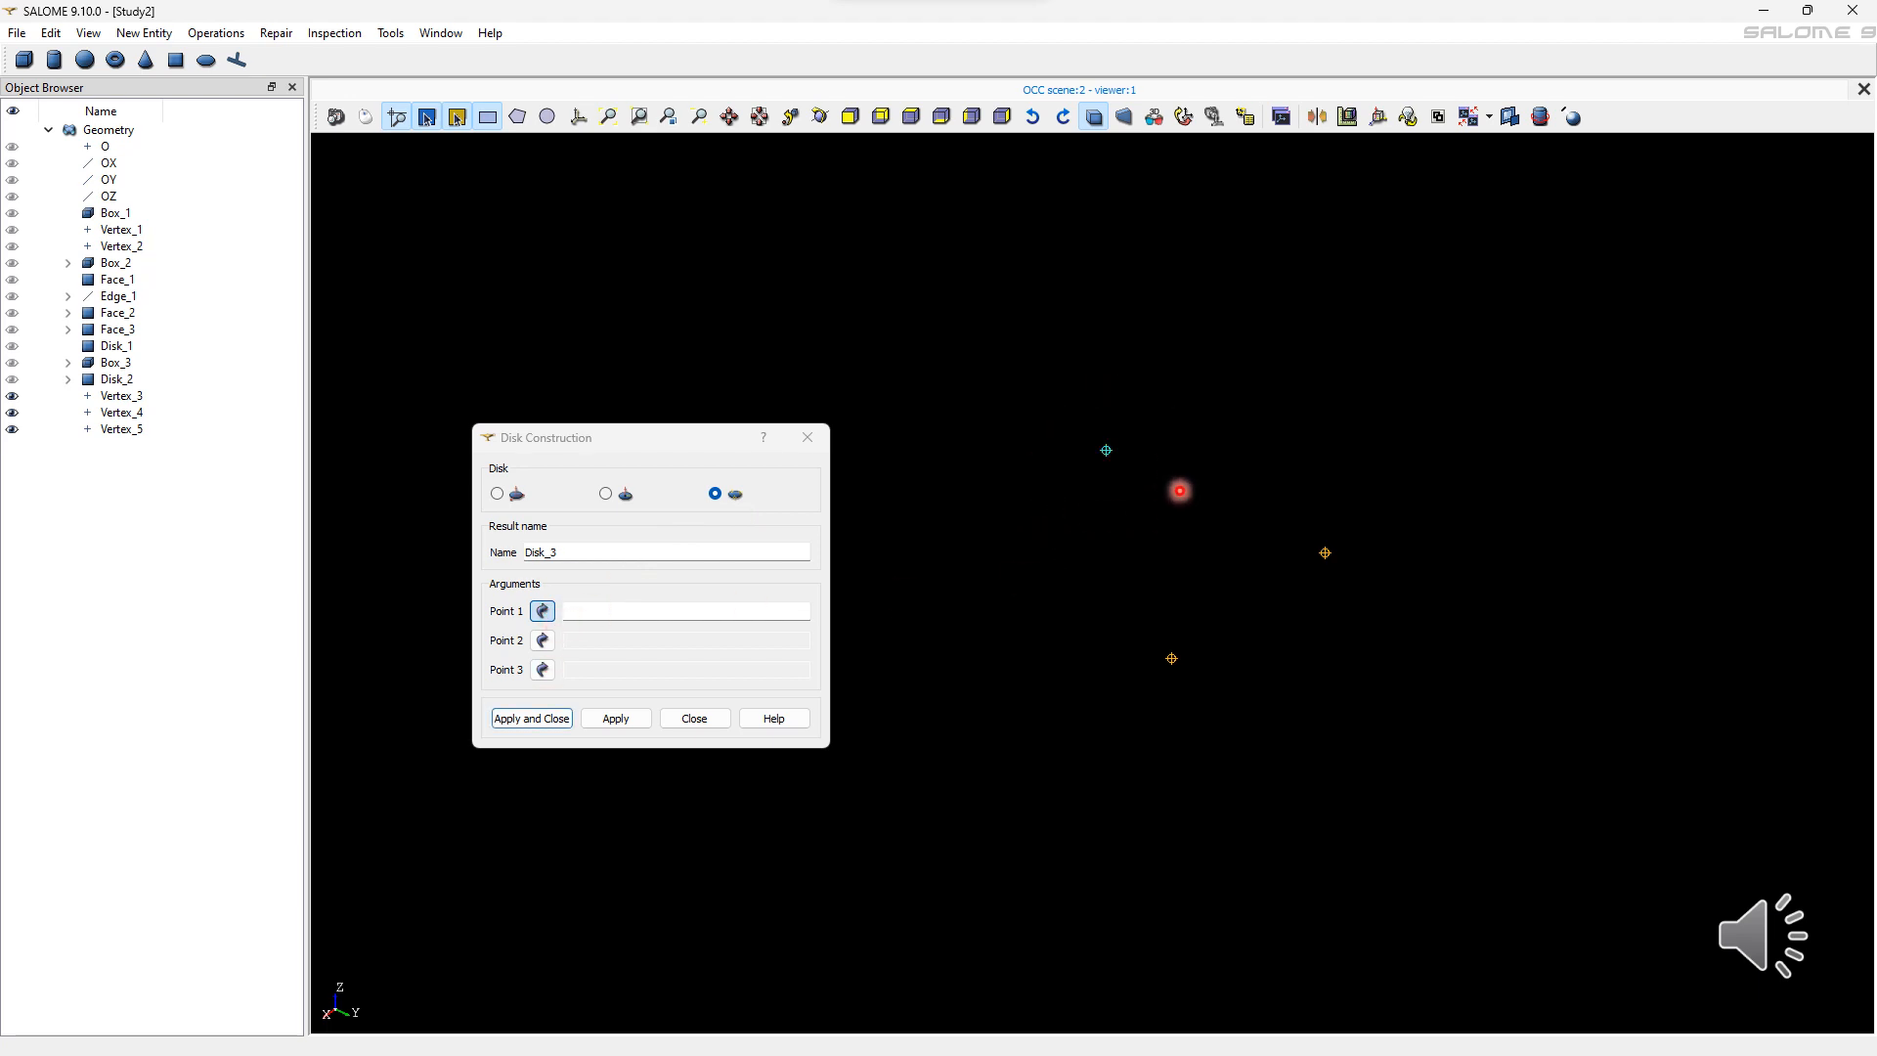
# Construct a disk through the three points Vertex_5, Vertex_3 and Vertex_4.
pyautogui.click(1181, 488)
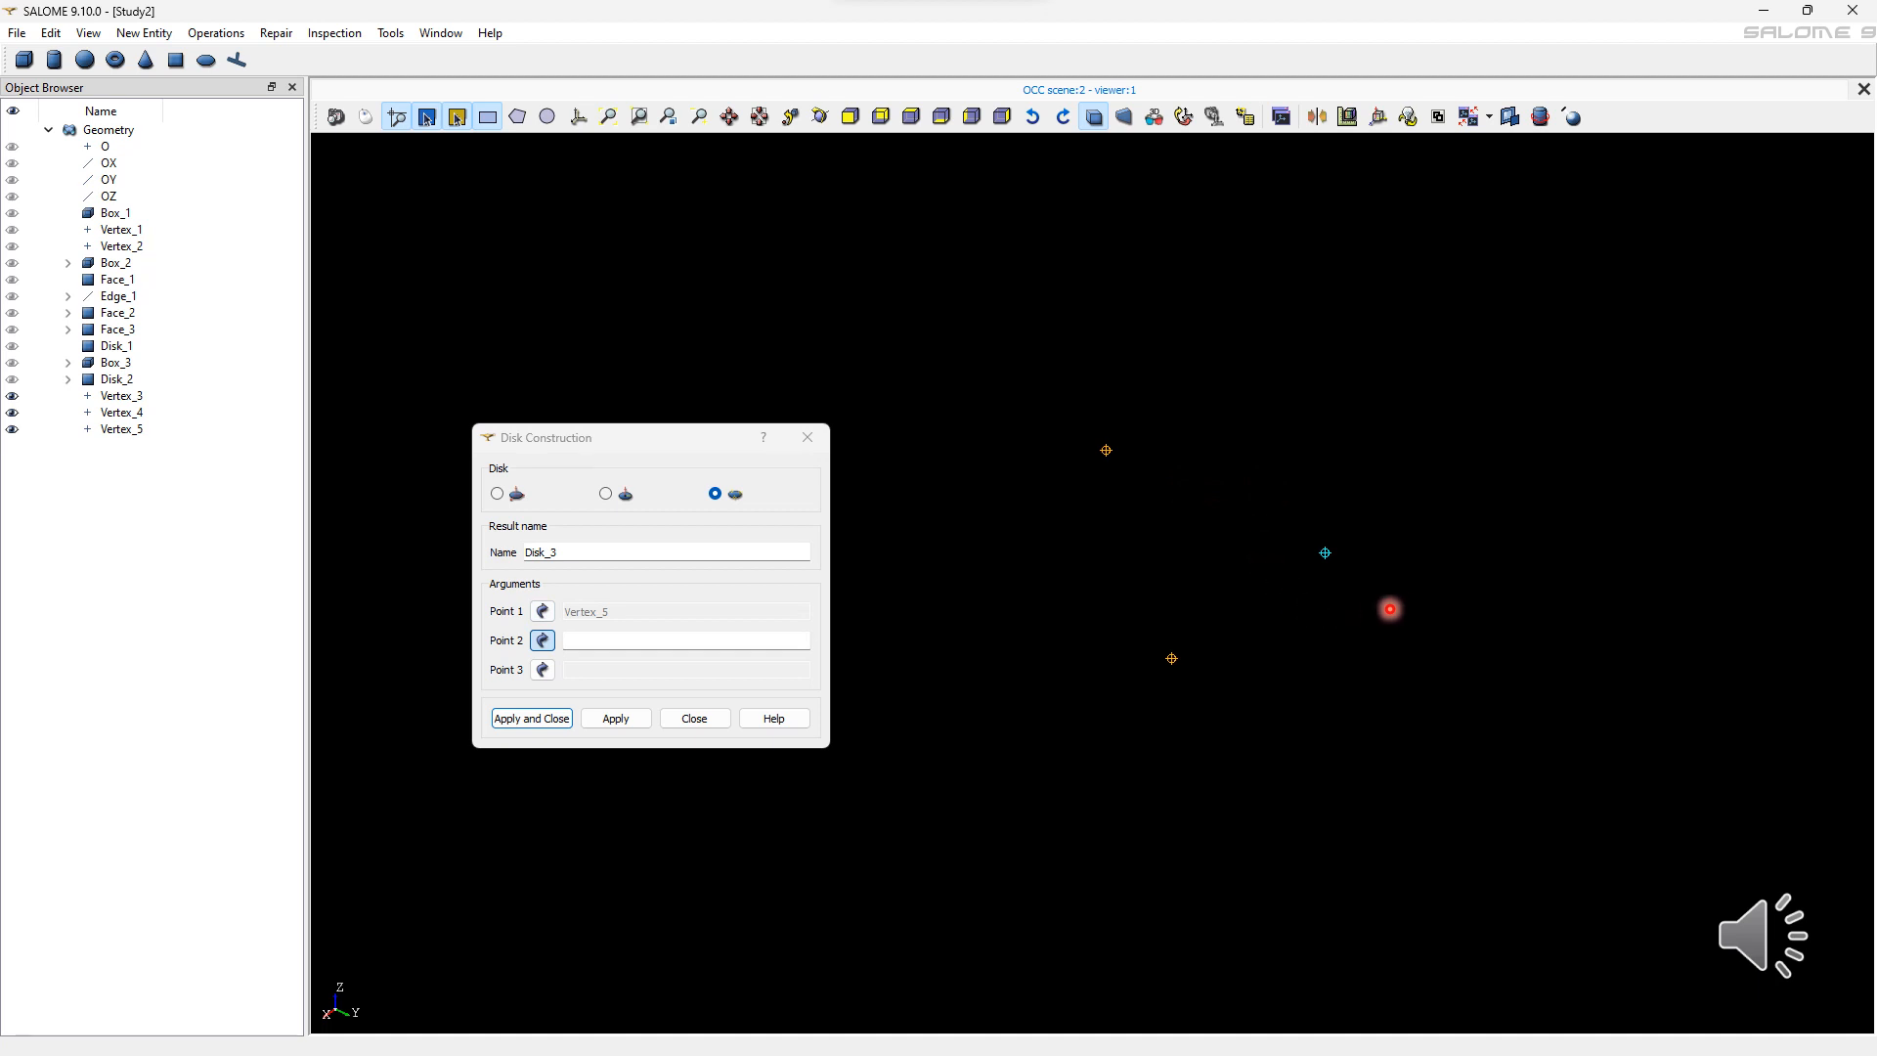
pyautogui.click(1325, 552)
pyautogui.click(1171, 658)
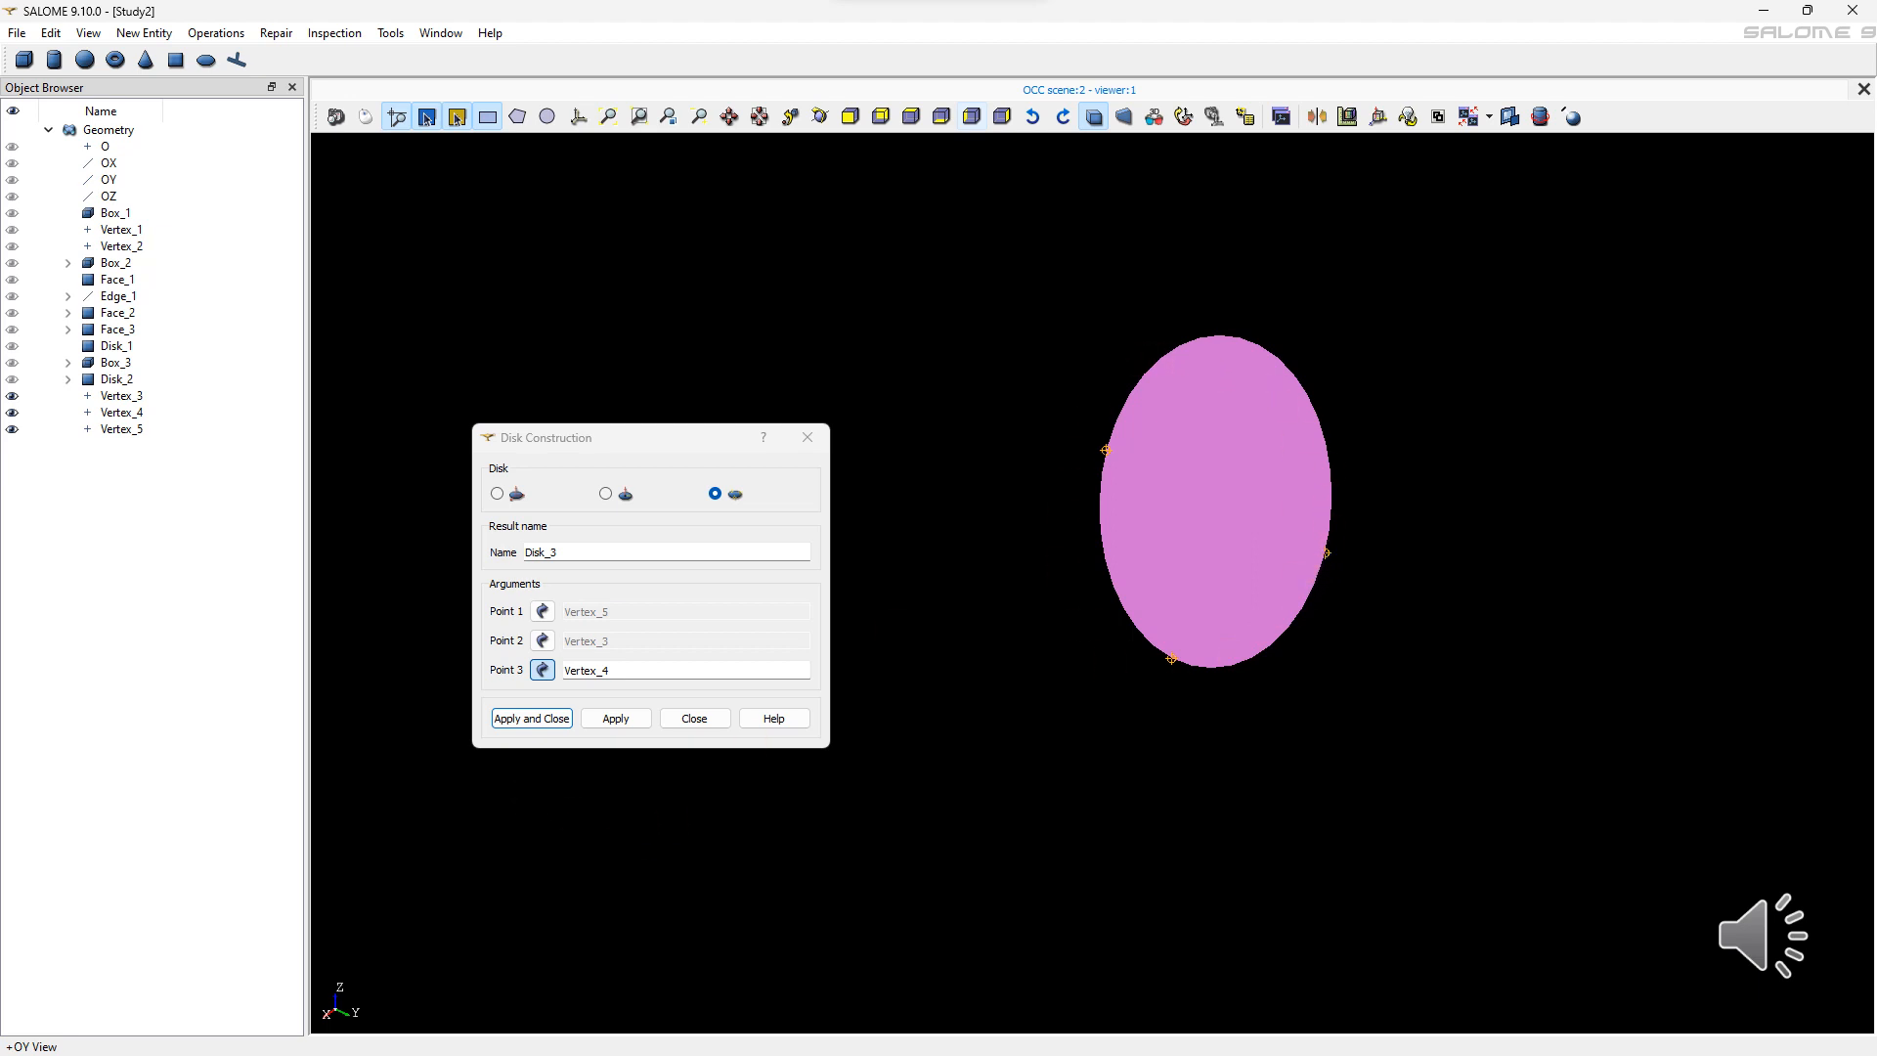
pyautogui.click(531, 719)
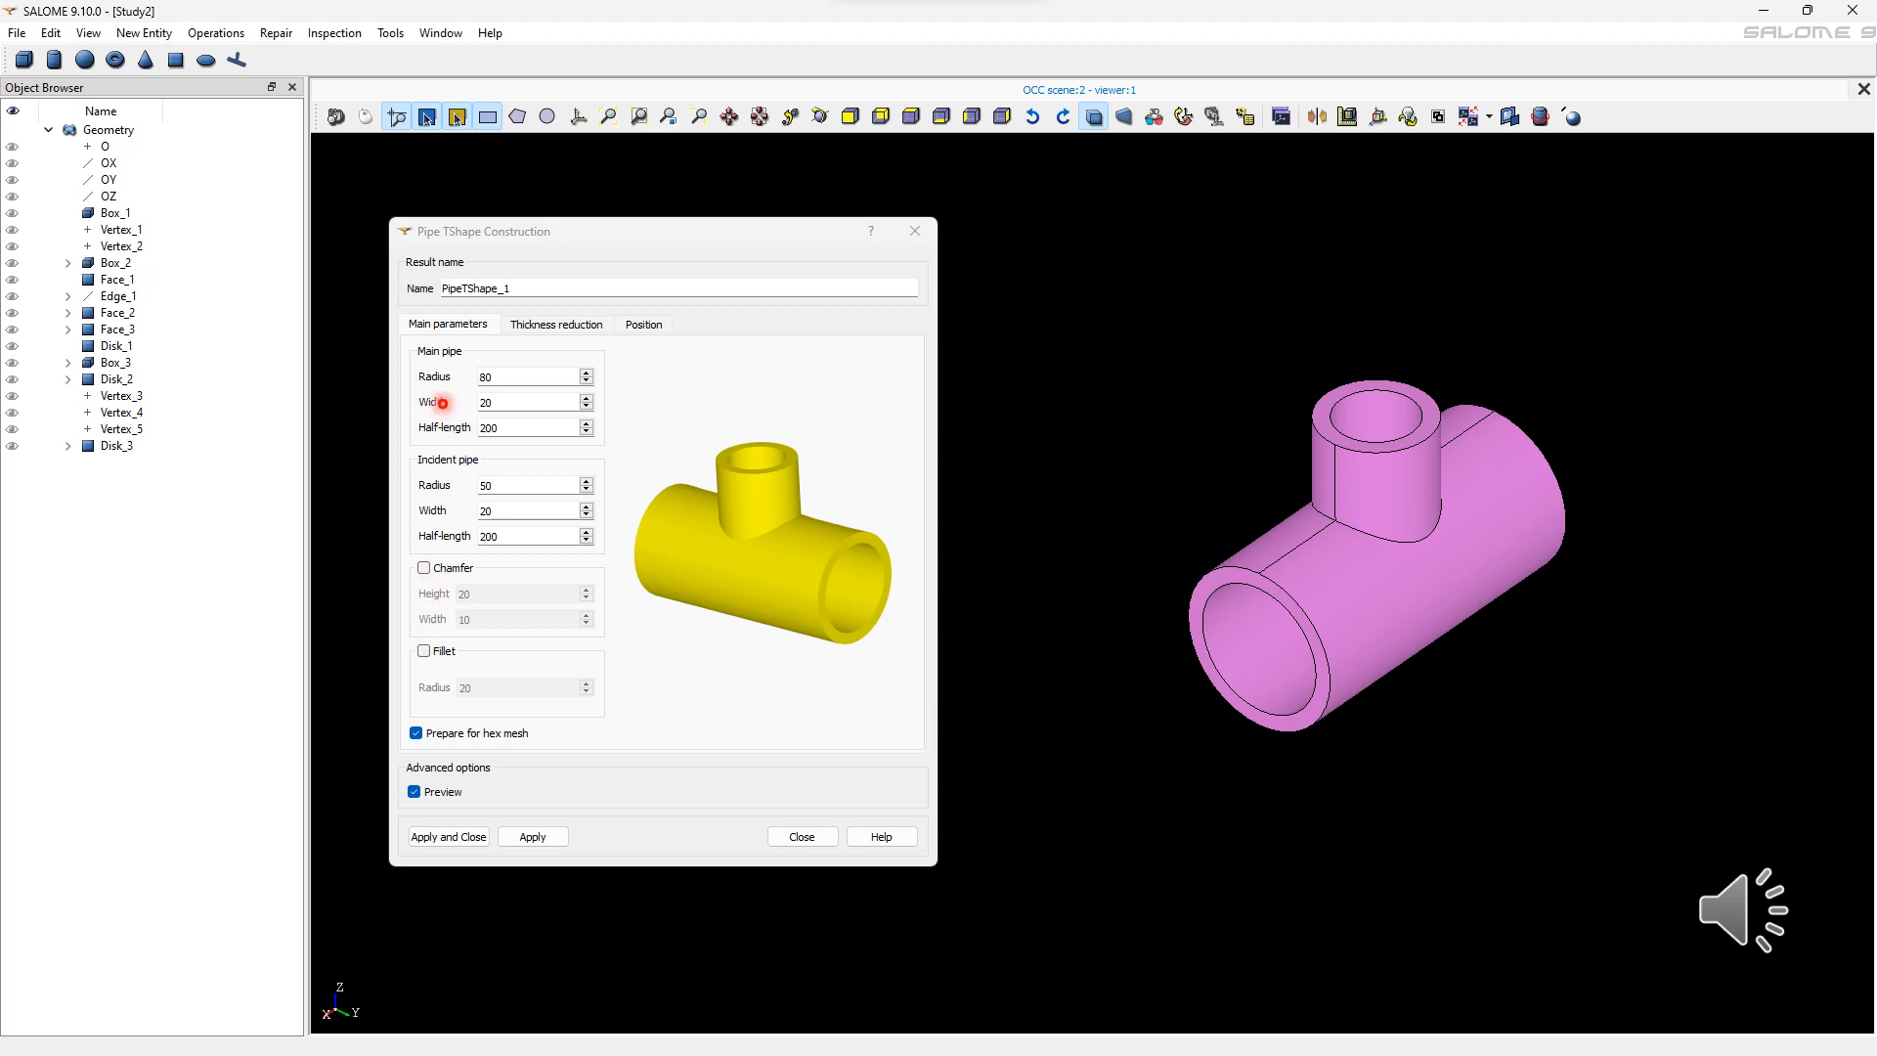
# Try the chamfer and fillet options, and create a T-shaped pipe with main radius 80, incident radius 50 and left, right and incident thickness reductions.
pyautogui.click(424, 567)
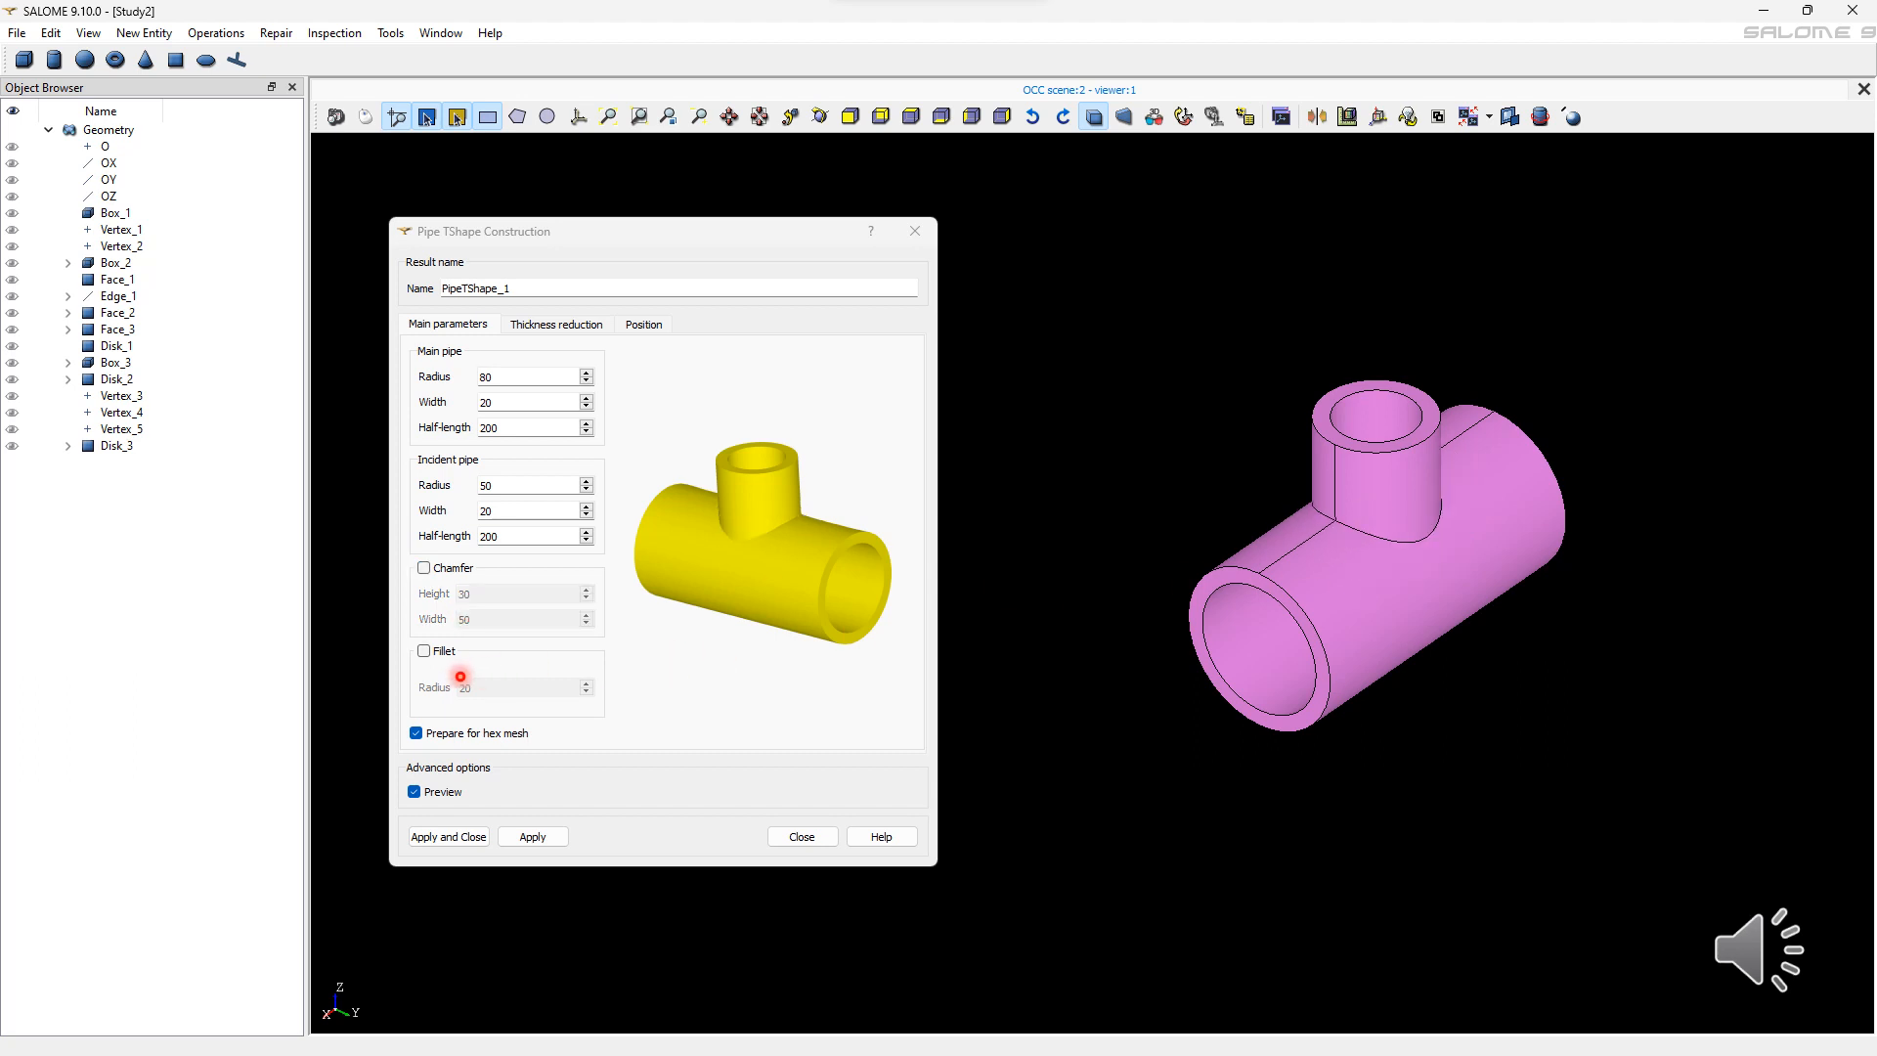
pyautogui.click(424, 650)
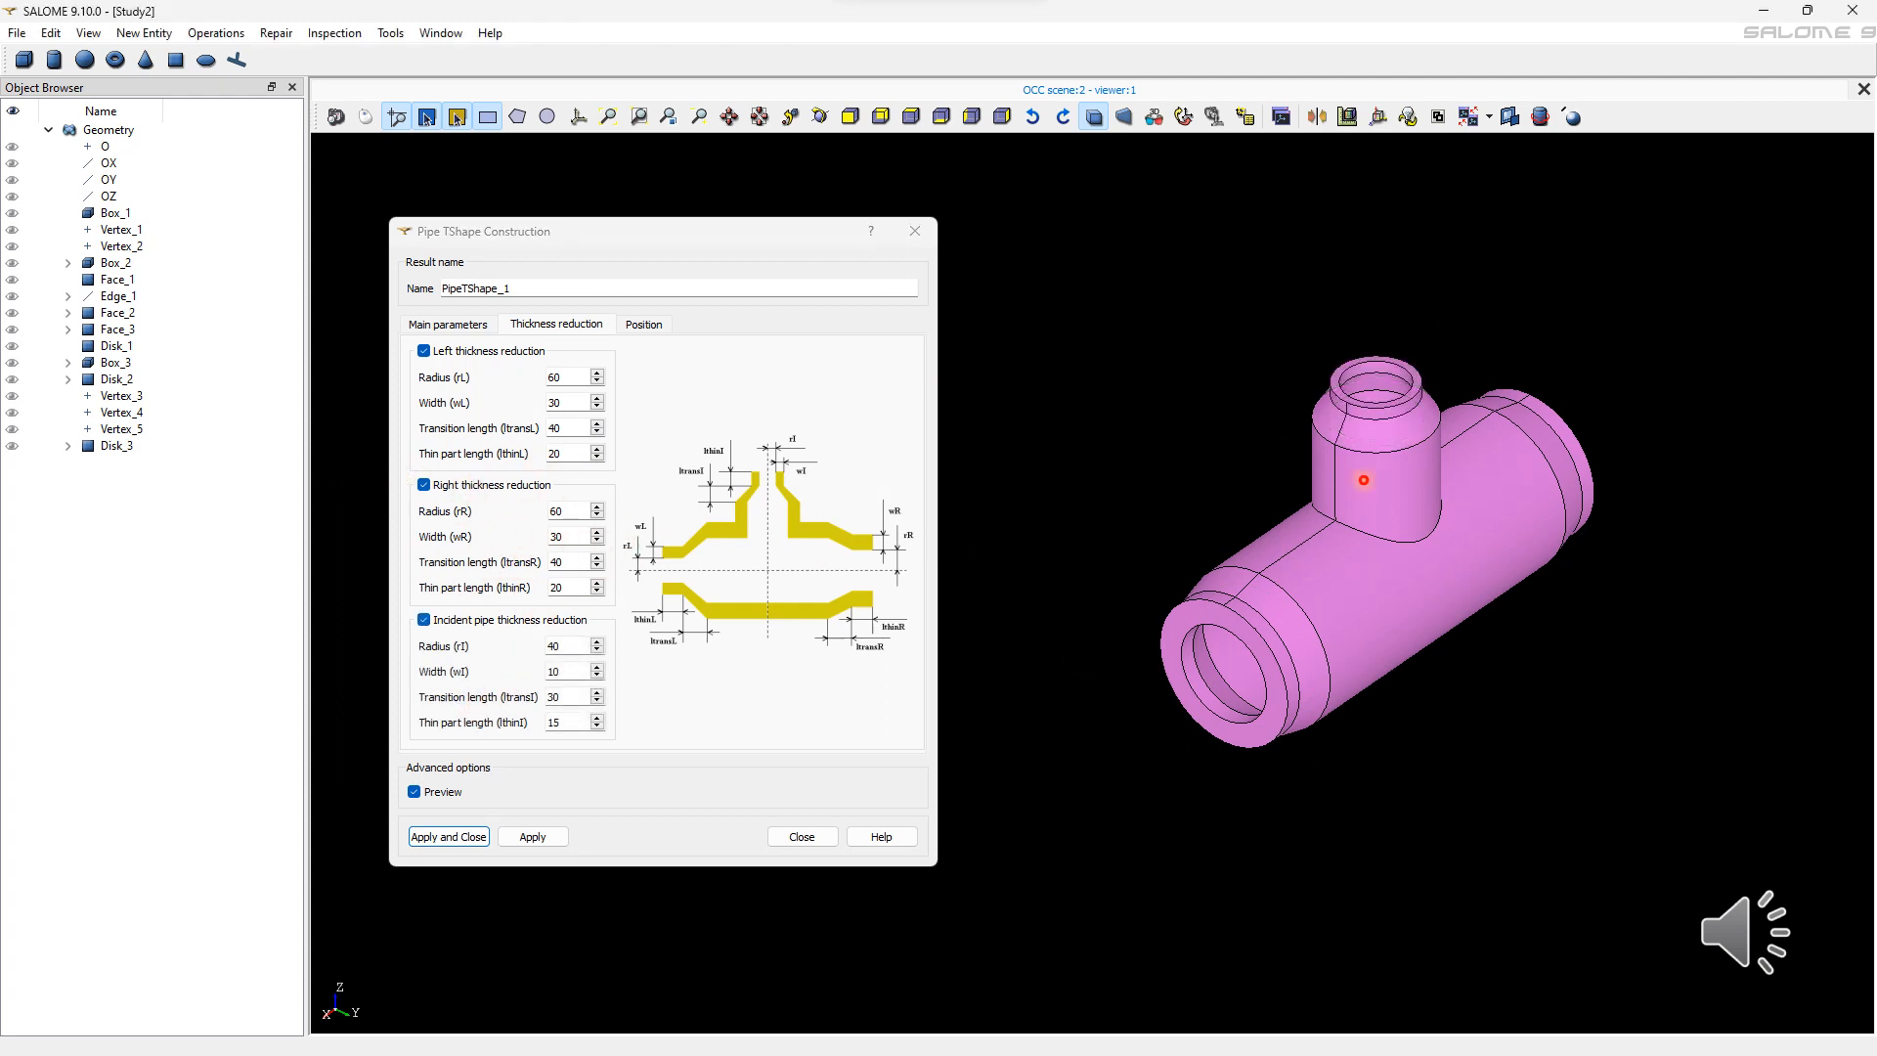
pyautogui.press('Return')
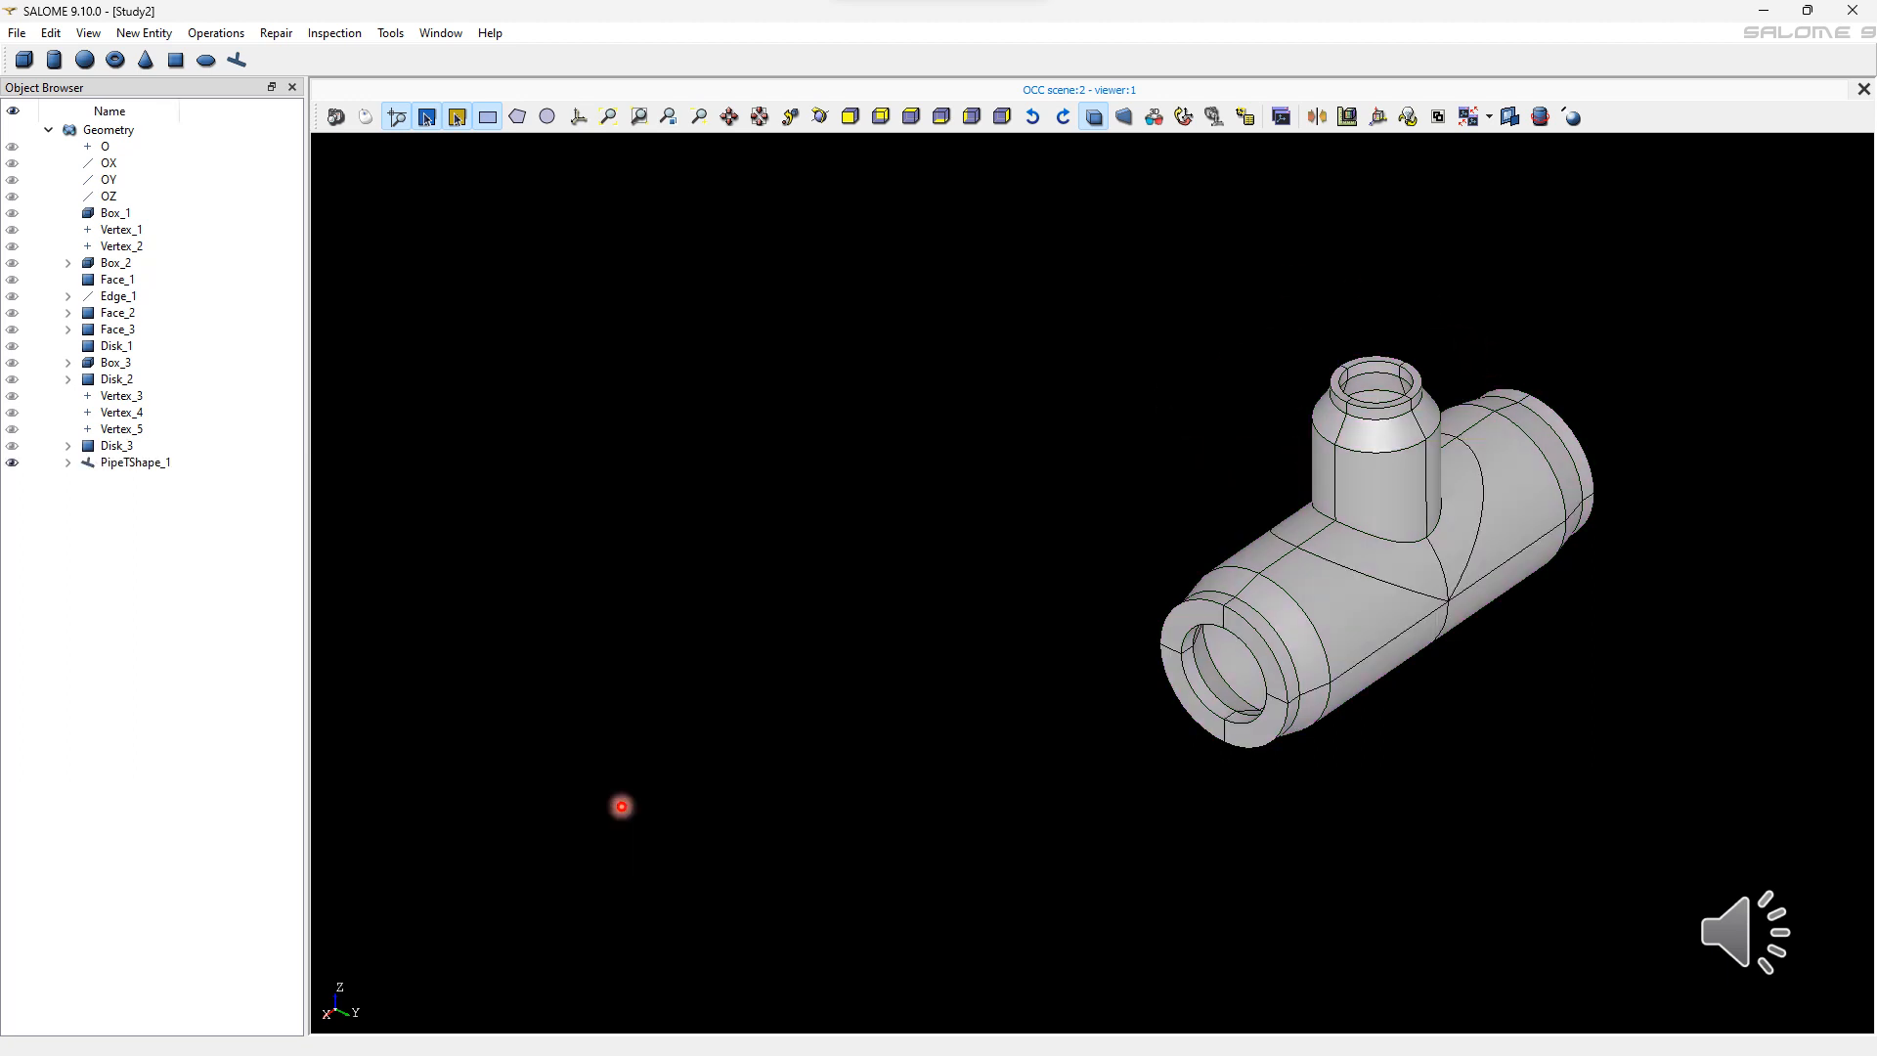